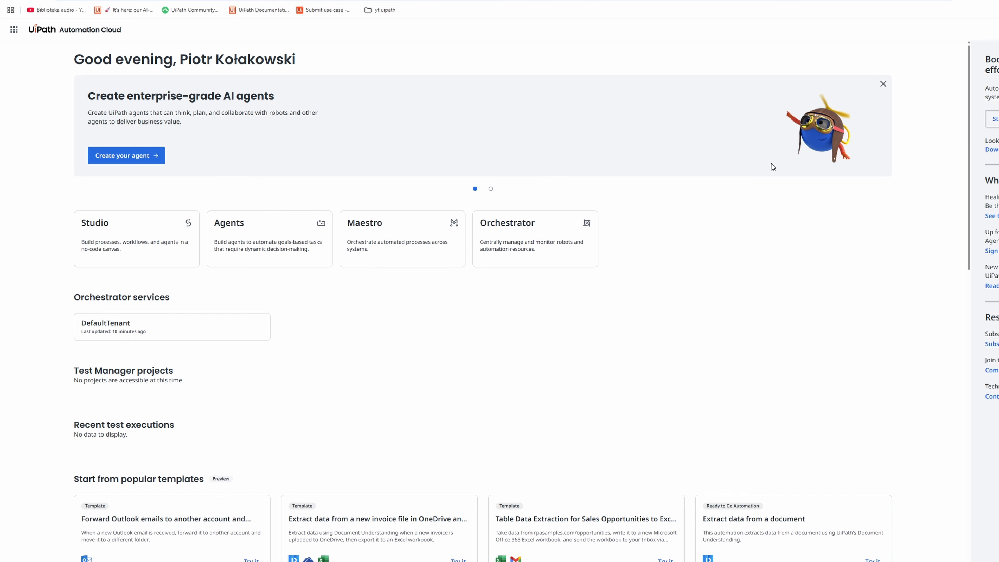
- Open Studio from the Automation Cloud home page and create a new Agent
click(14, 31)
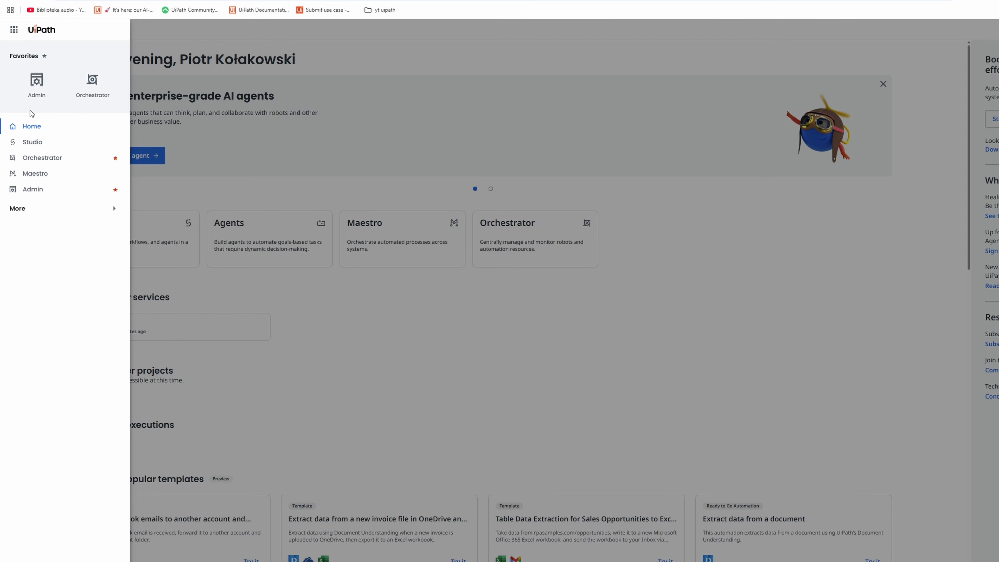
click(35, 144)
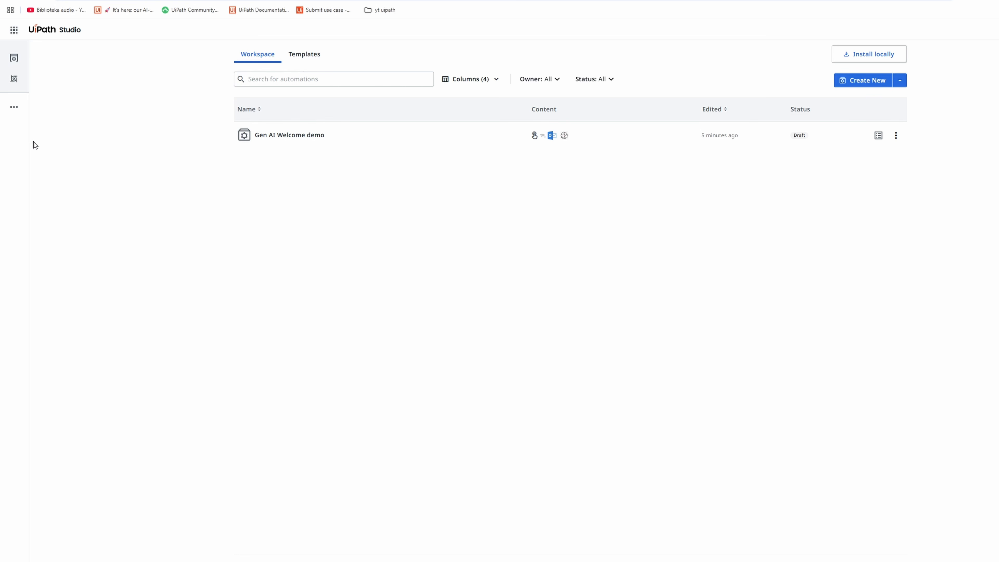
click(901, 82)
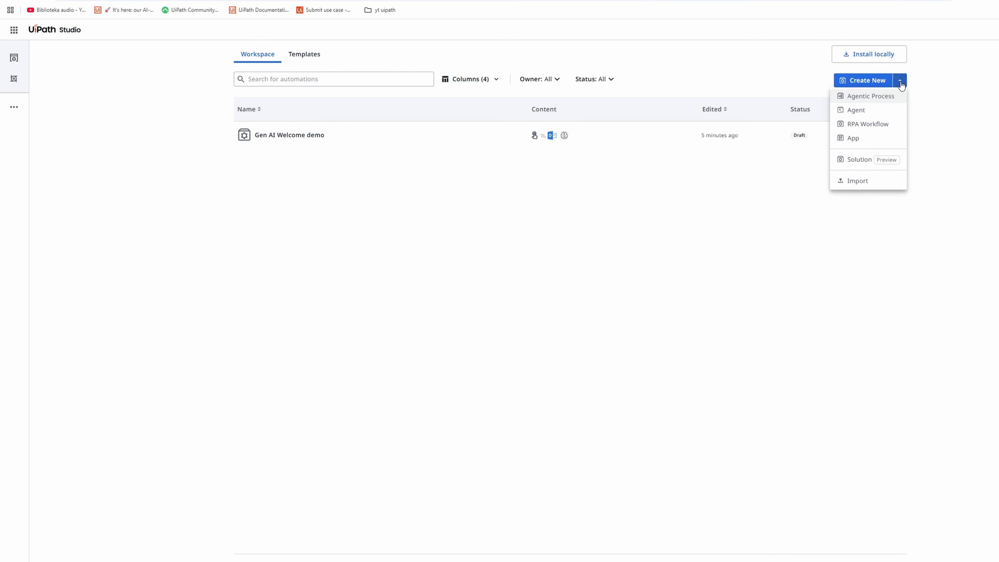
click(854, 110)
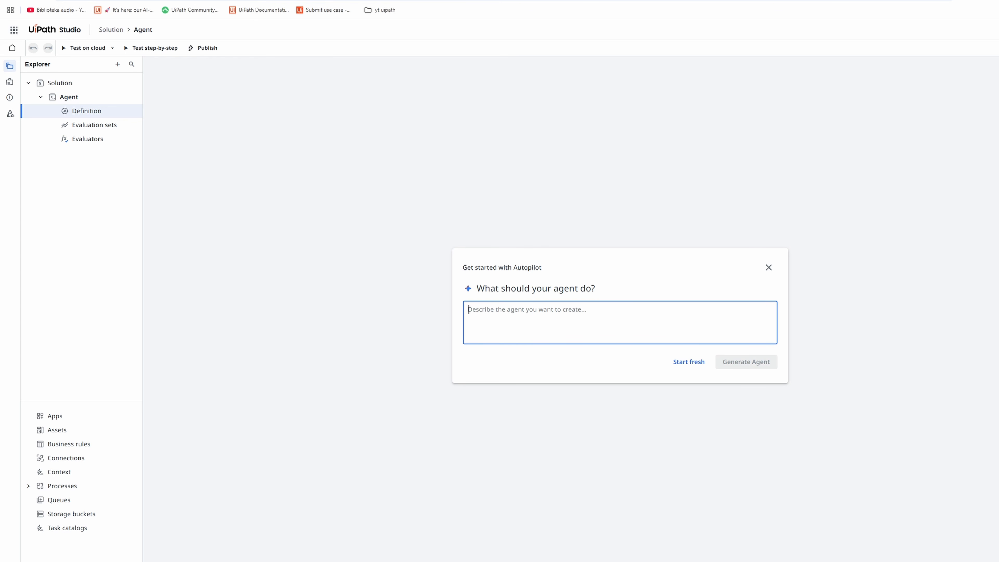
- Begin the Autopilot description with an AI agent that helps users find suitable team-lunch restaurants based on their preferences, introducing four inputs
text(I)
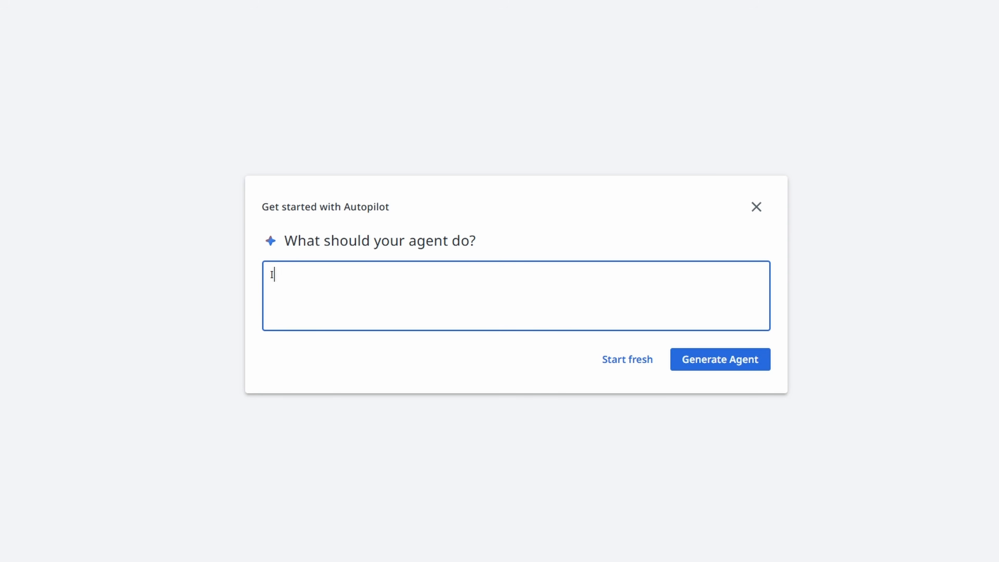
text( want to create an AI agent that helps)
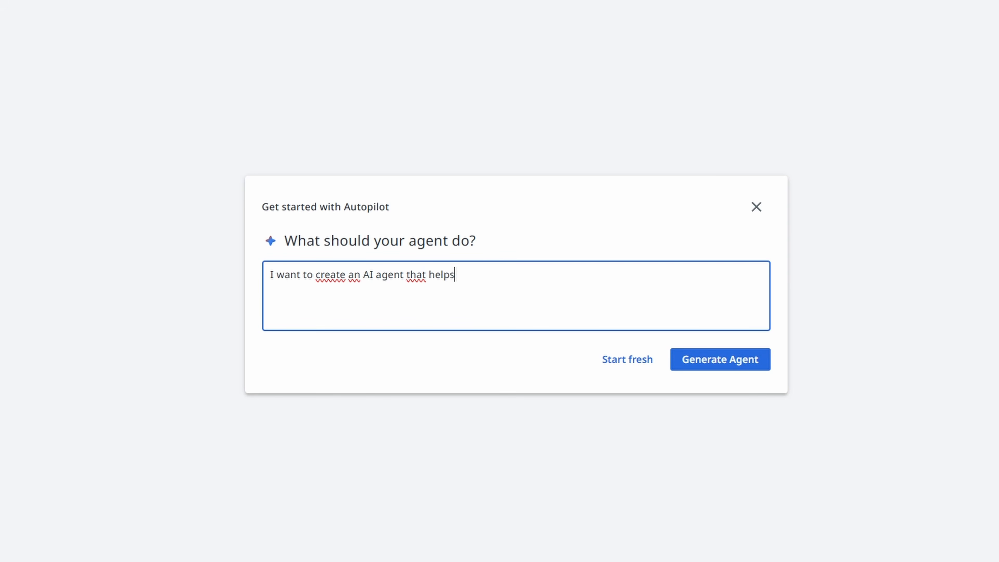
text( users find suitable restaurants for t)
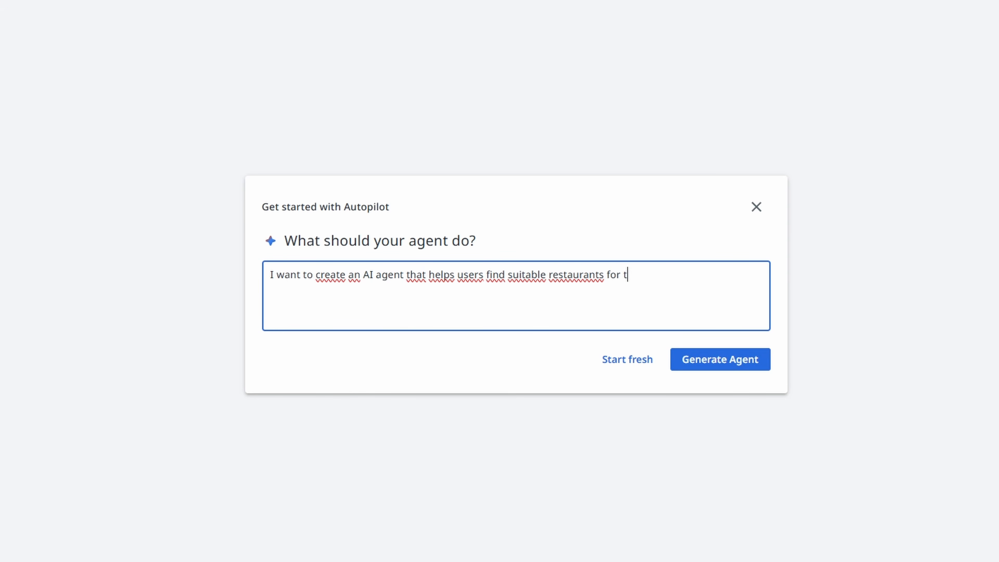
text(eam lunches based on their preferences.)
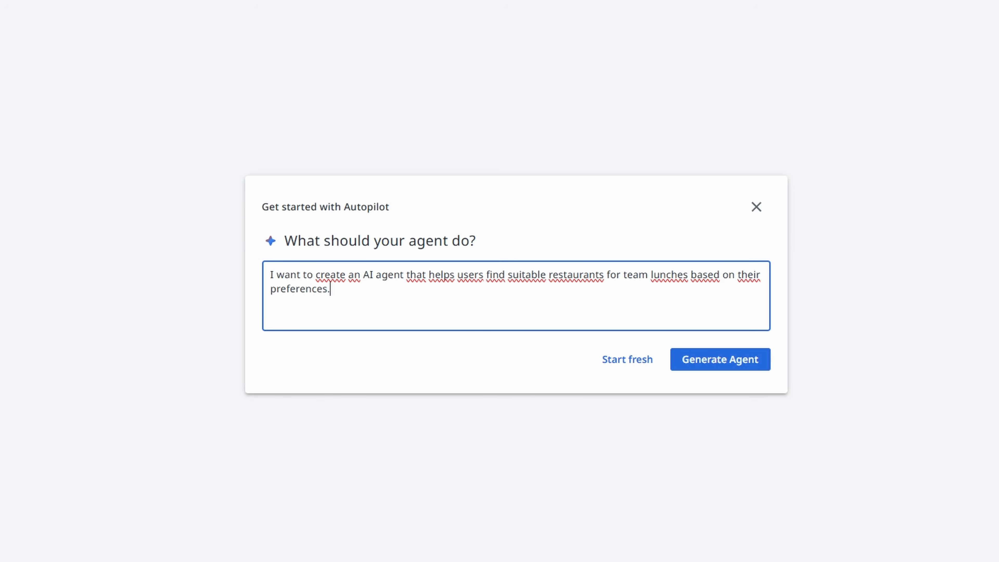
text( The agent should accept the following four inputs:)
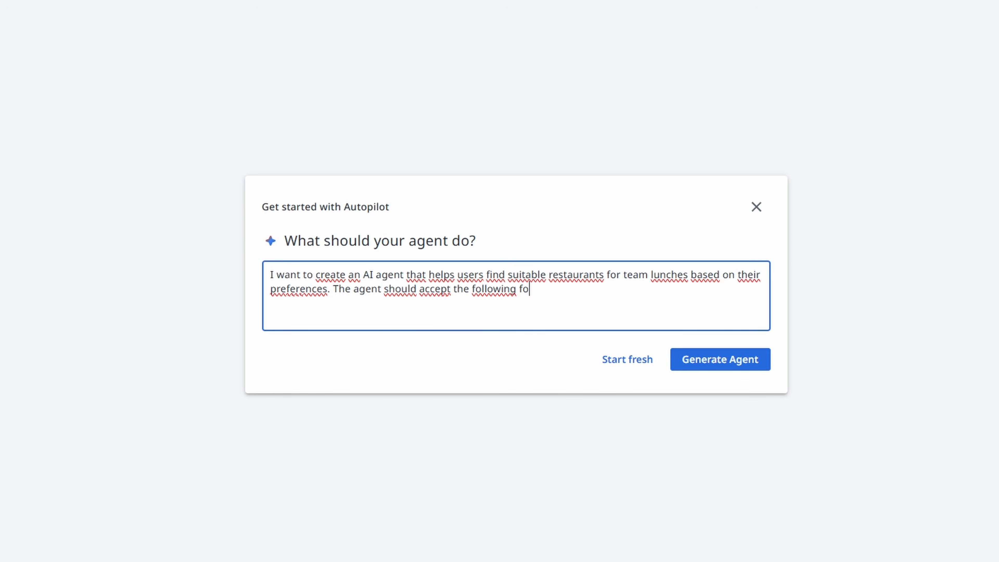
- List as agent inputs the city where the lunch will take place and the preferred cuisine, e.g., Italian, Mexican, Japanese
key(Return)
text(- The city where the lunch will take place)
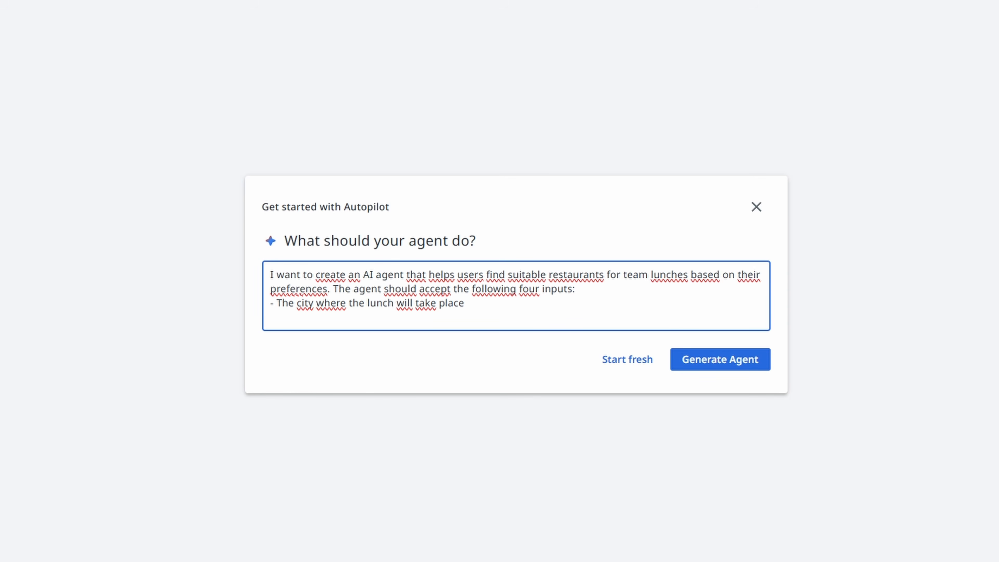
key(Return)
text(- the preferred )
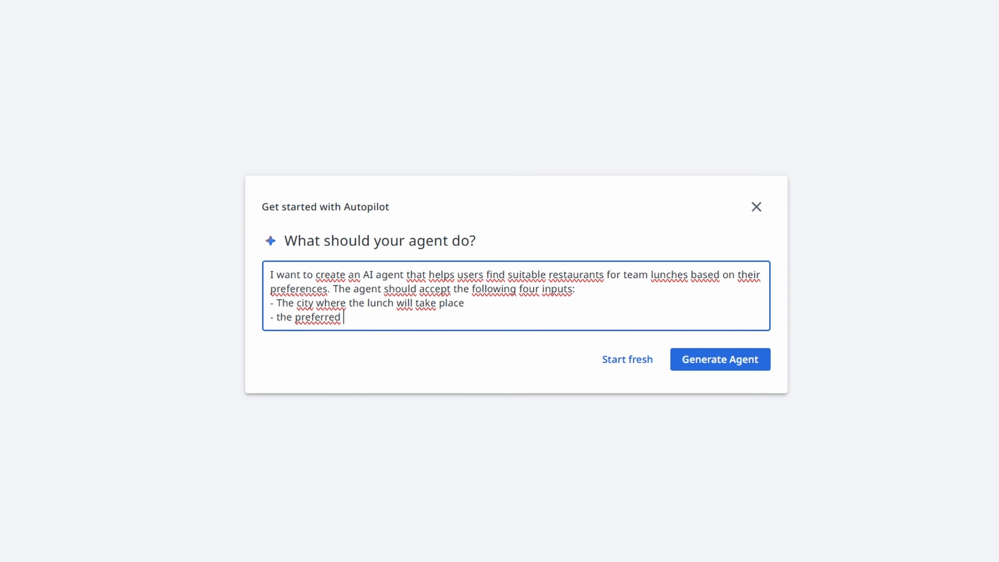
text(cuisine - e.g., Italian, Mexican, Japanese)
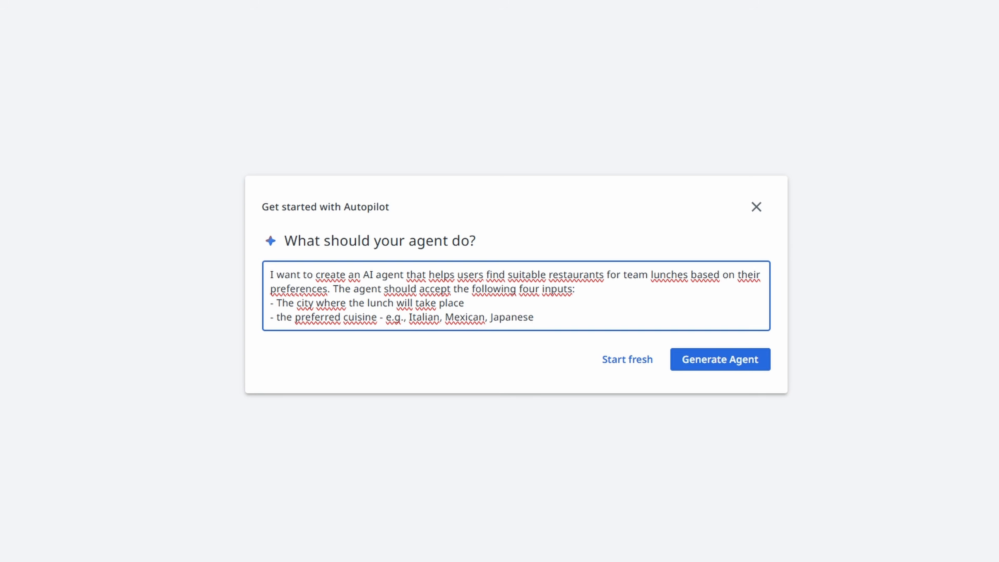
- Add the number of people attending and the maximum budget per person in PLN as dash-prefixed inputs, leaving blank lines below
key(Return)
text(- the number of peaple attending)
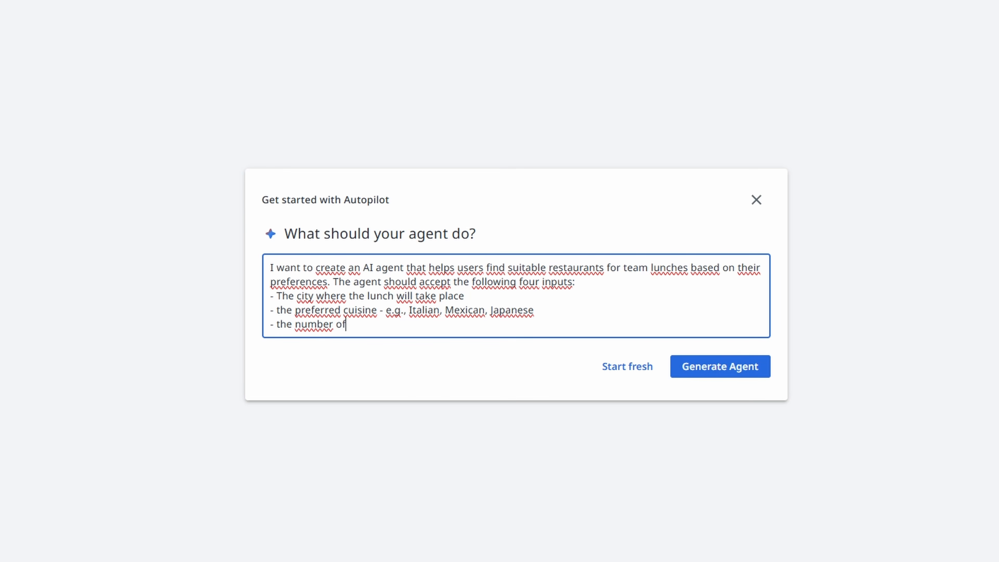
key(Return)
text(_ the maximum budget per person in PLN)
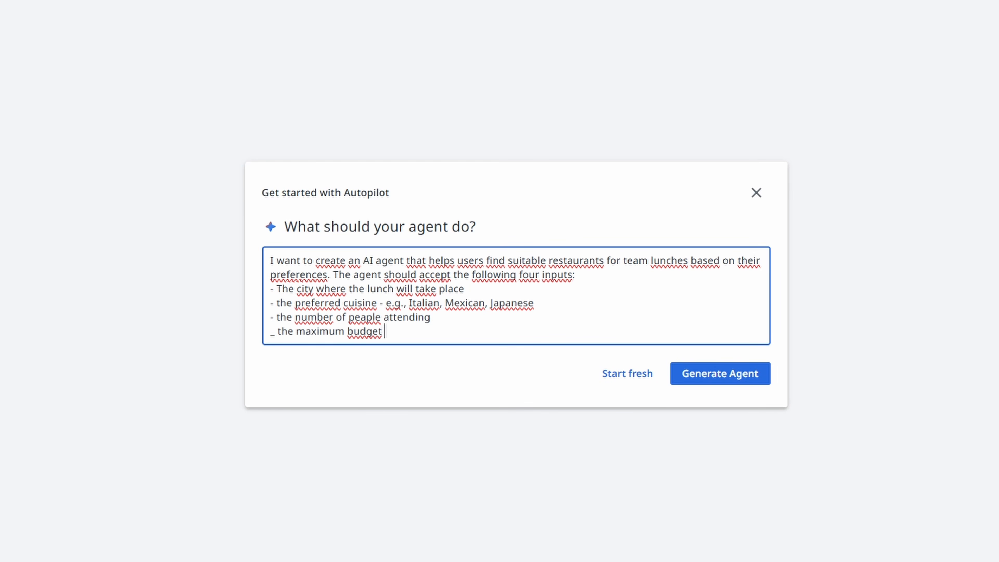
key(Return)
key(Return)
key(Up)
key(Up)
key(Delete)
text(-)
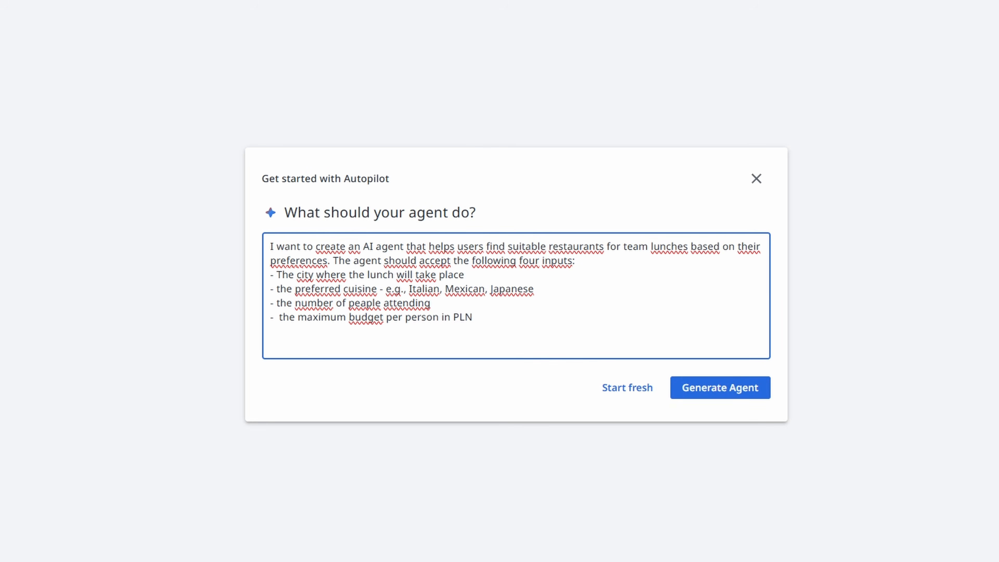
- Add a paragraph telling the agent to search for restaurants matching these criteria and return the following details for each
key(Down)
key(Down)
text(The agent should search for )
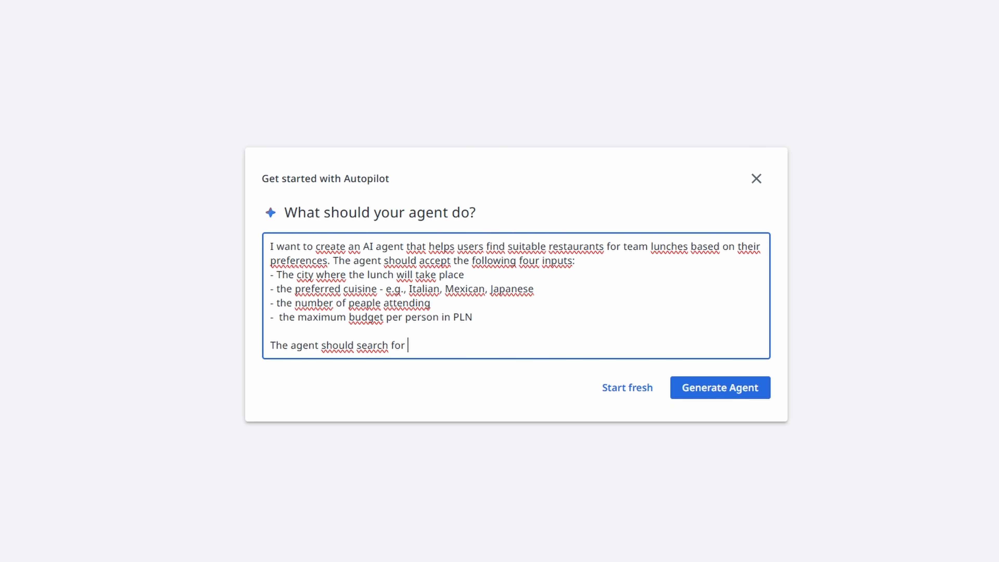
text(the restaurants that match these criteria)
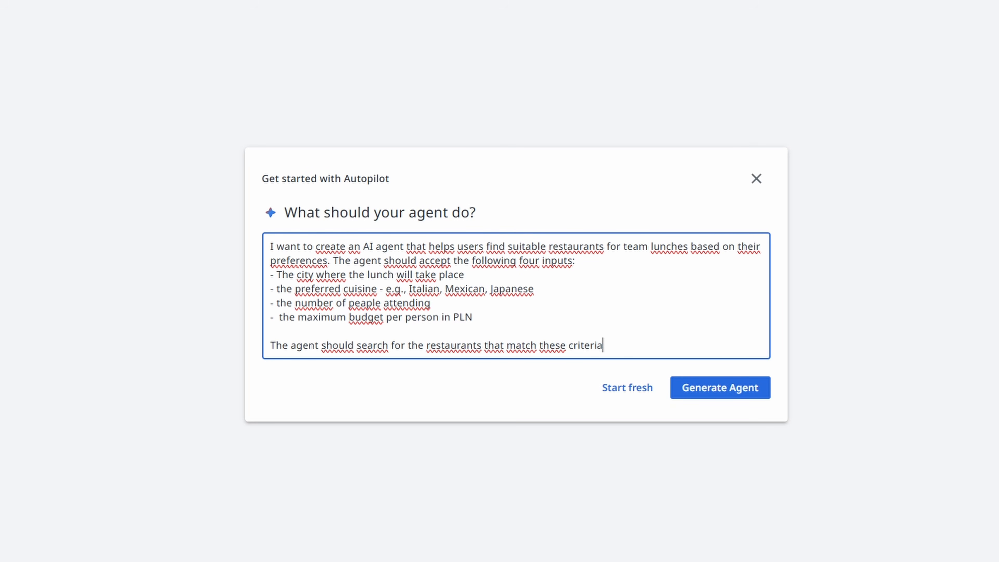
text(. For each restaurant, return the following details:)
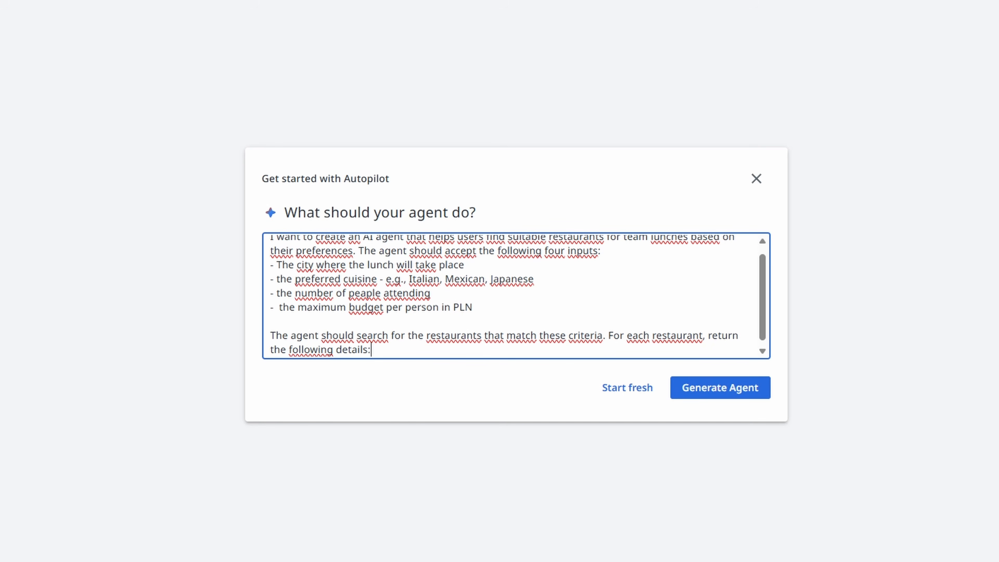
- List the details to return: restaurant name, a brief description, rating e.g., 4.6 out of 5, and a short recommendation explaining the good fit
key(Return)
text(- name of the restaurant)
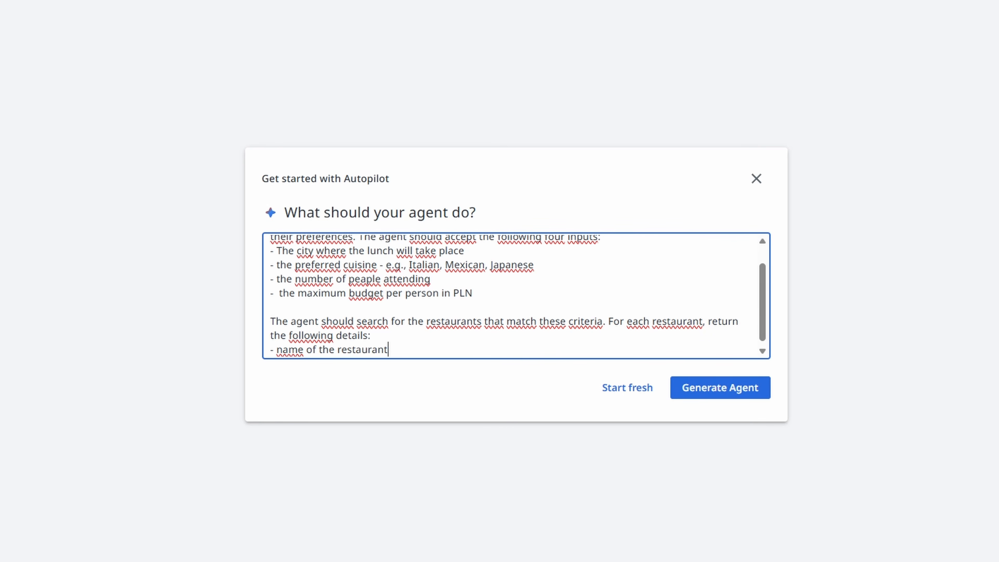
key(Return)
text(- a brief description)
key(Return)
text(- rating)
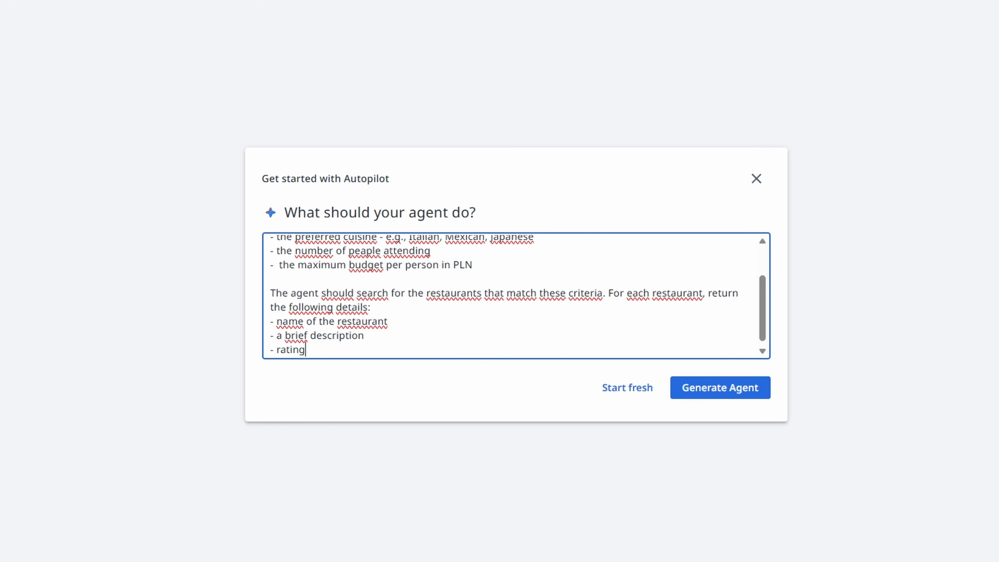
text( e.g., 4.6 out of 5)
key(Return)
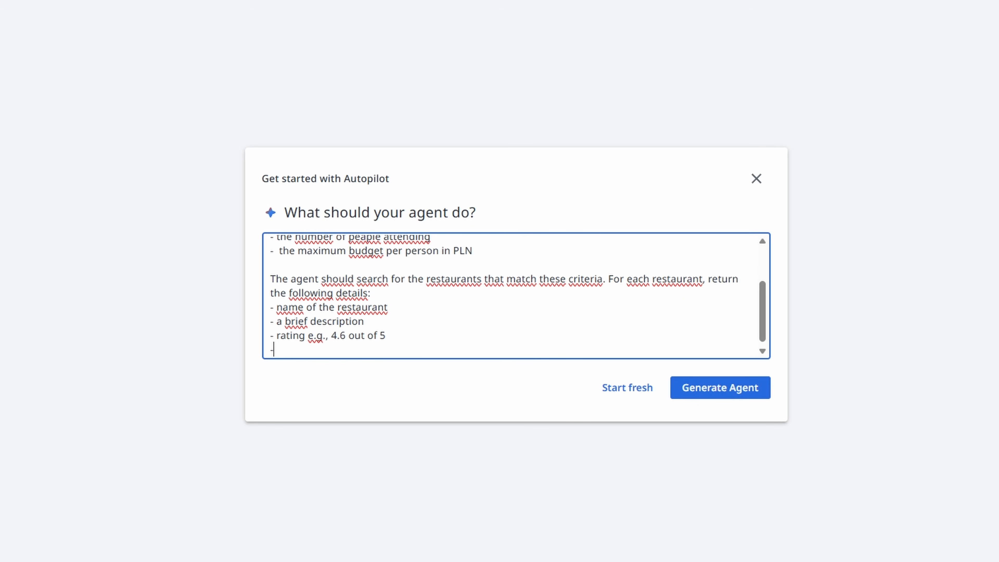
text(- a short recommendation explaining why this place is a good fit)
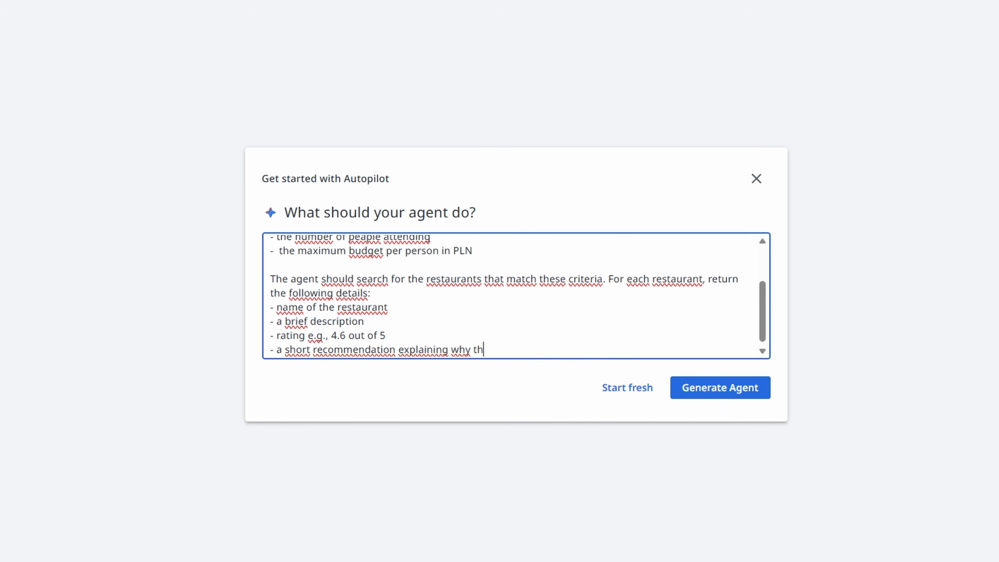
- Add that if no suitable restaurants are found, the agent should explain why and suggest input adjustments, e.g., different cuisine, budget or location
key(Return)
key(Return)
text(If no suitab)
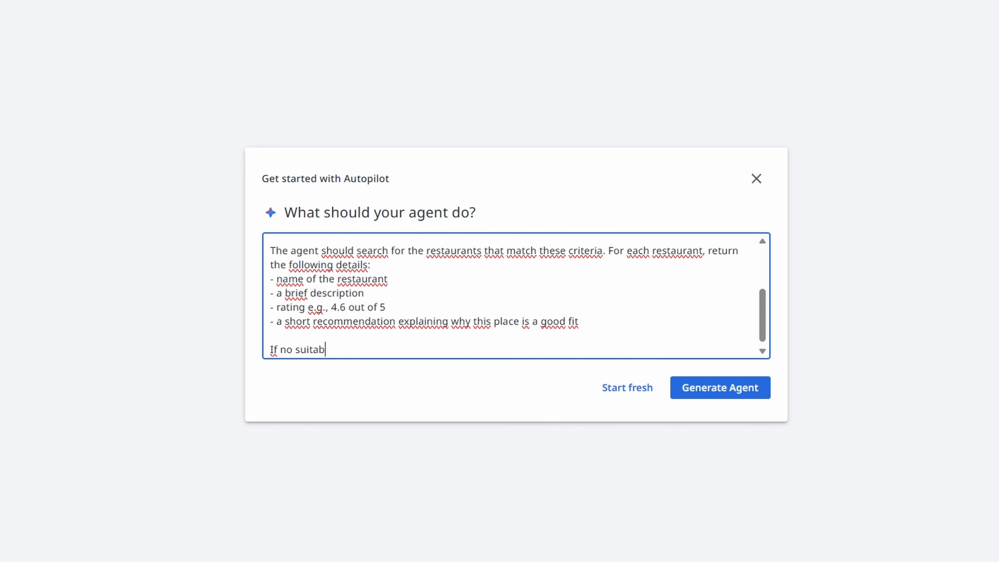
text(le restaurants are found, t)
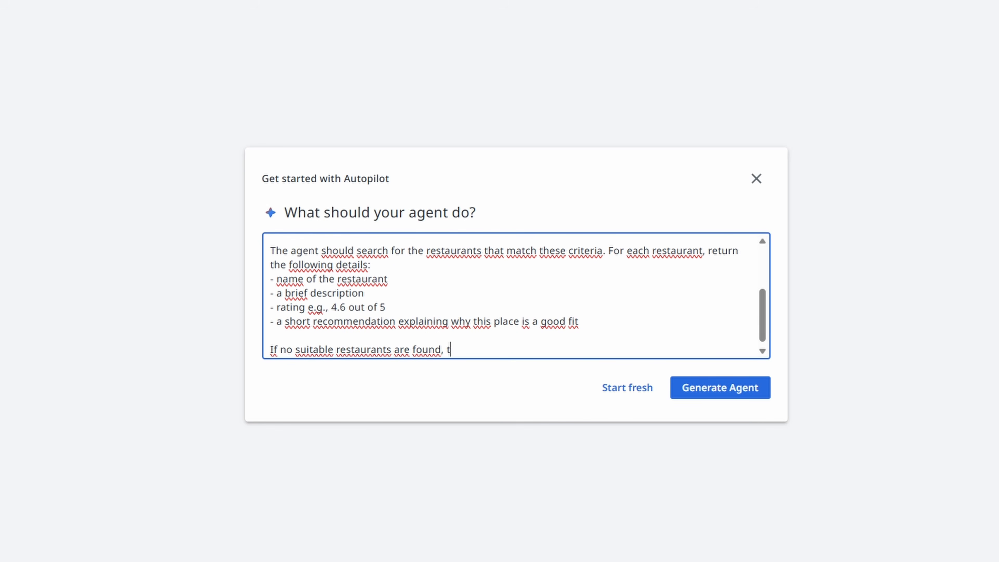
text(he agent should explain why and suggest)
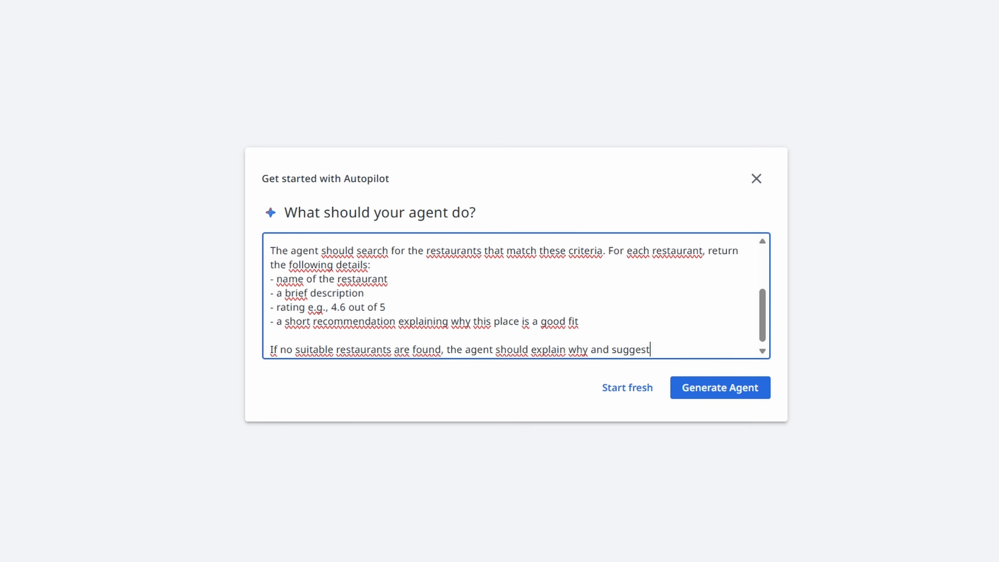
text( how to adjust the inputs - ee.)
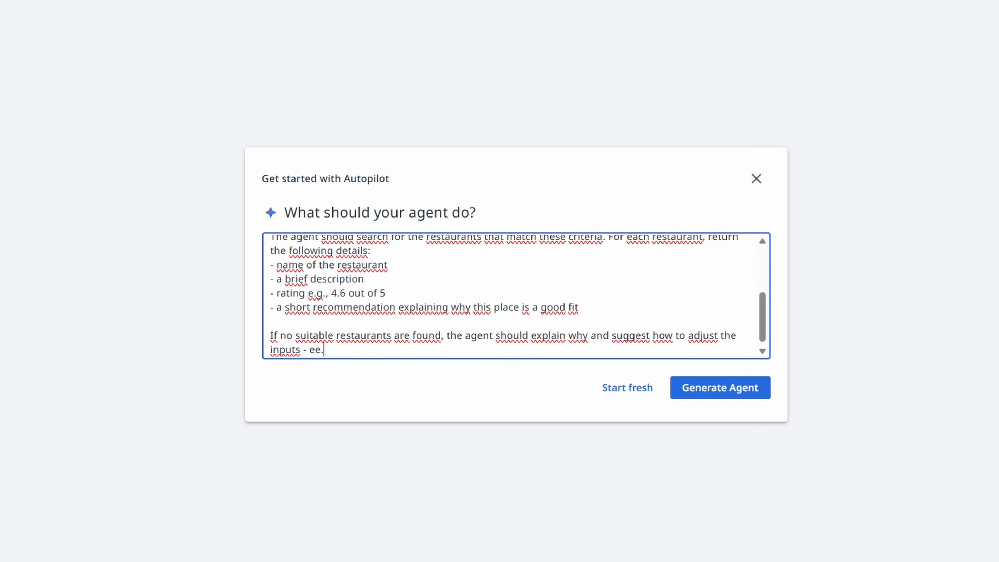
text(g., different cuisine, budget or location)
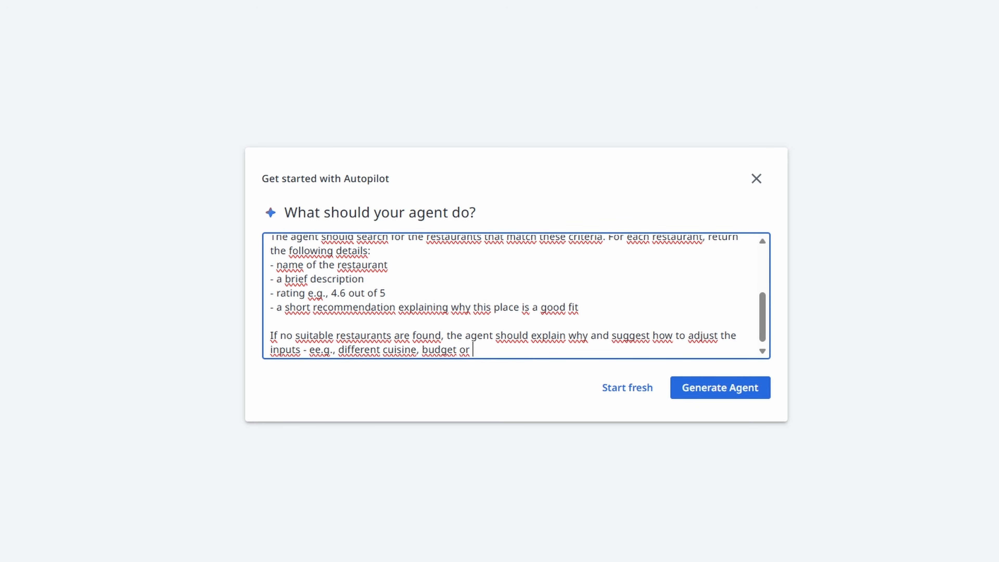
key(Return)
click(318, 336)
key(BackSpace)
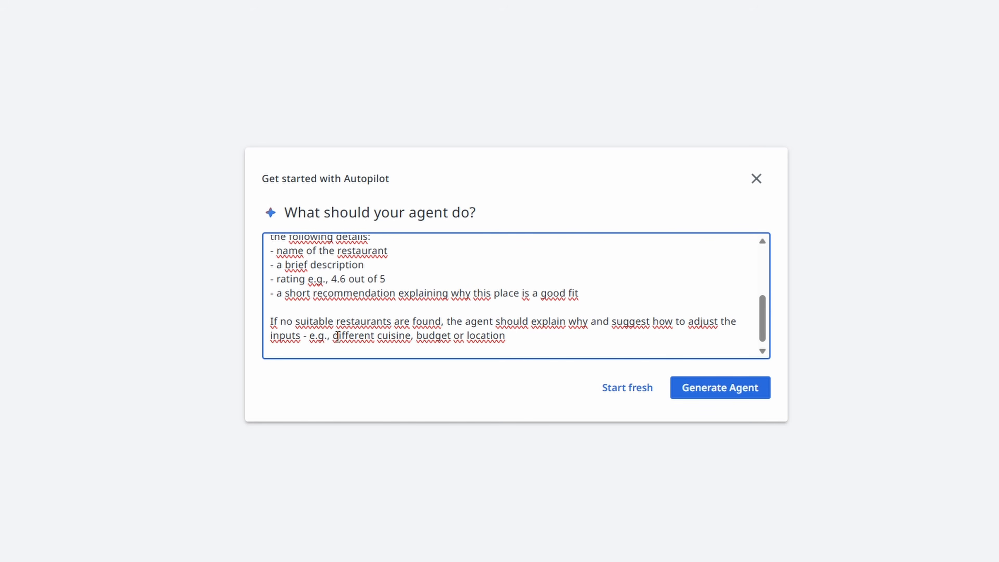
click(558, 341)
text(.)
- Specify that the agent's output should be a textual recommendation listing 2-3 restaurants that meet the criteria
key(Down)
text(The agent's outpu)
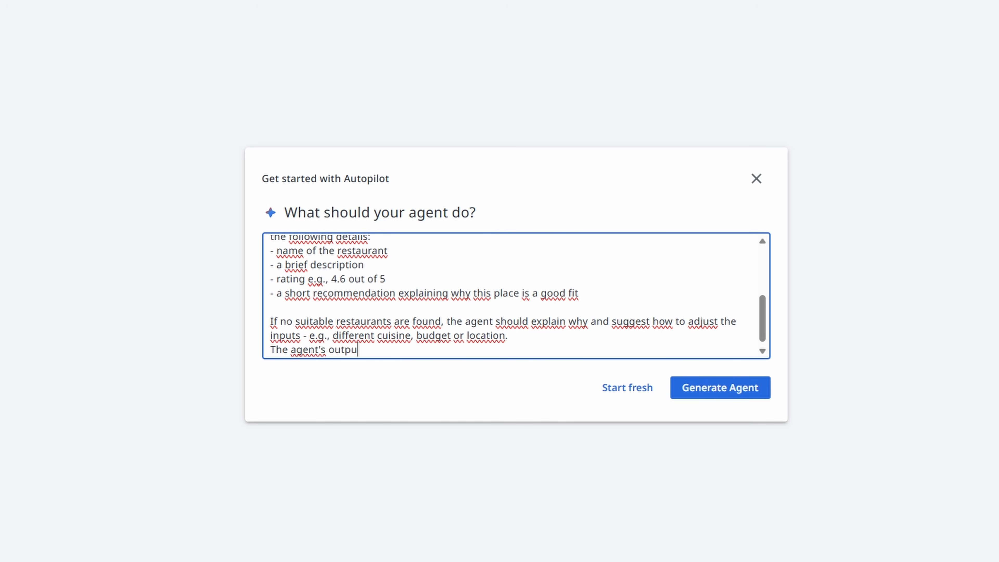
text(t should be a textual recommendation )
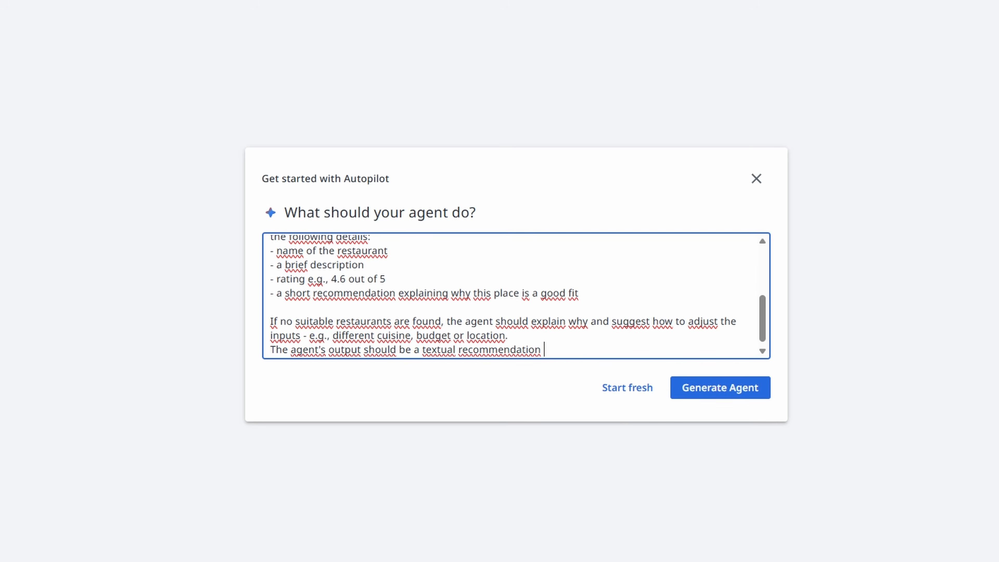
text(listing 2-3 restaurants that meet the criteria.)
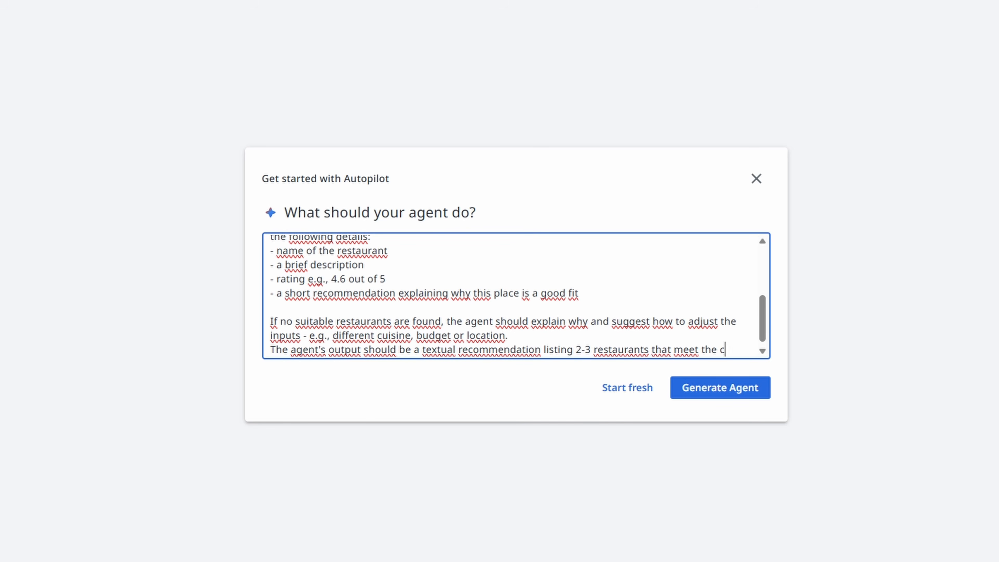
- Add the rule not to invent or assume restaurant information not provided by the knowledge base or search results, then review the description's beginning
key(Return)
text(Do not invent or assume information )
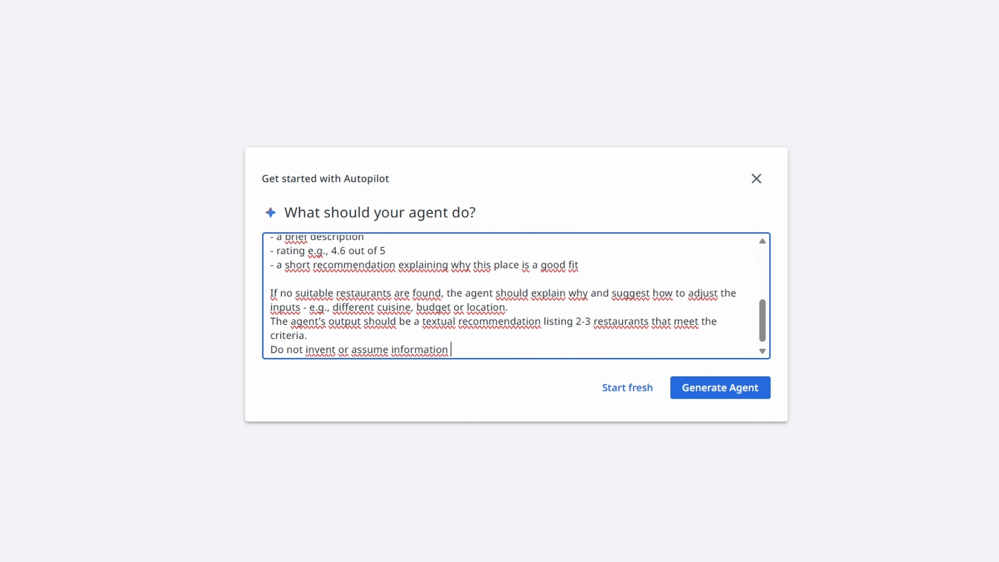
text(about restaurants if it's not provided by your knowledge base or search resu)
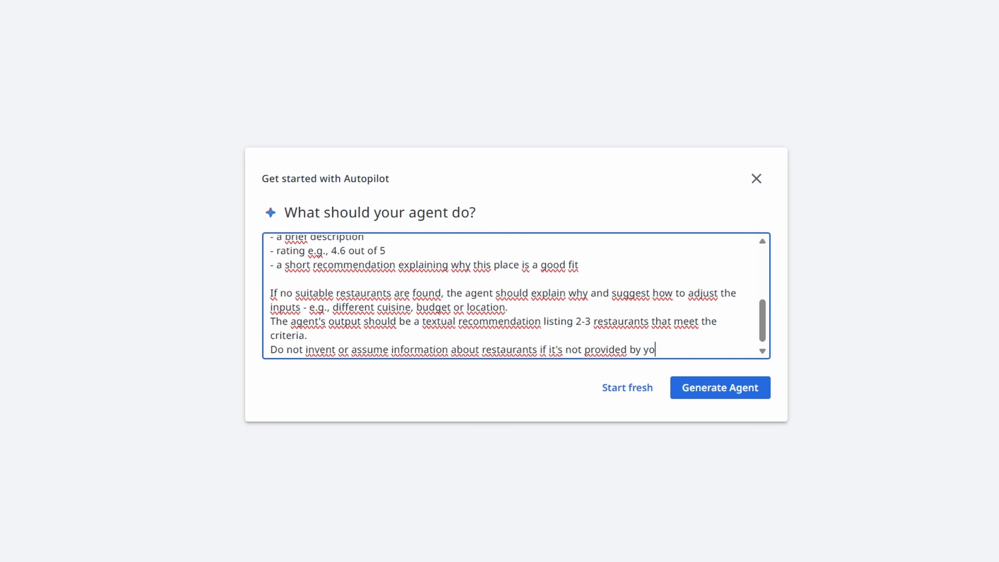
text(lts.)
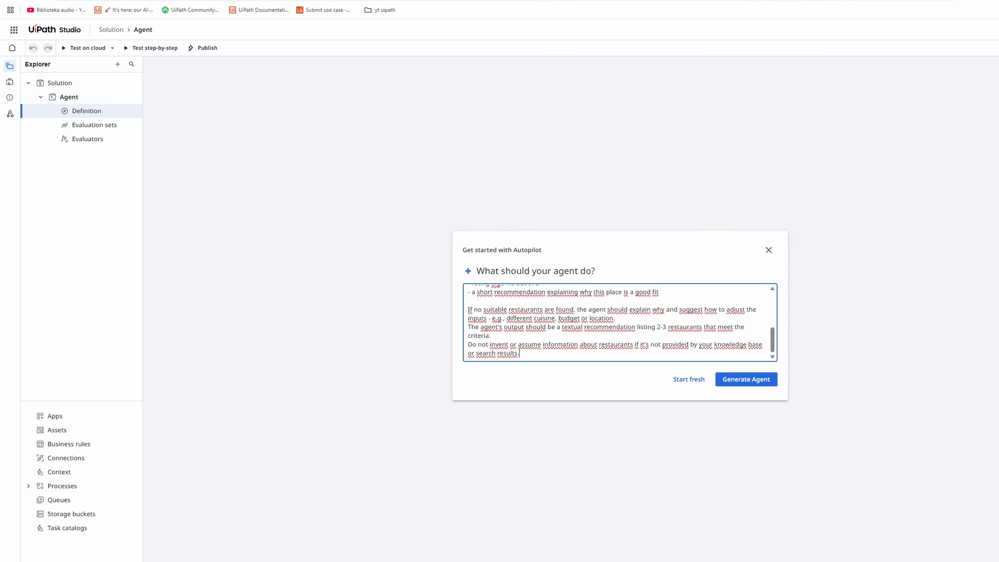
scroll(597, 332, up, 5)
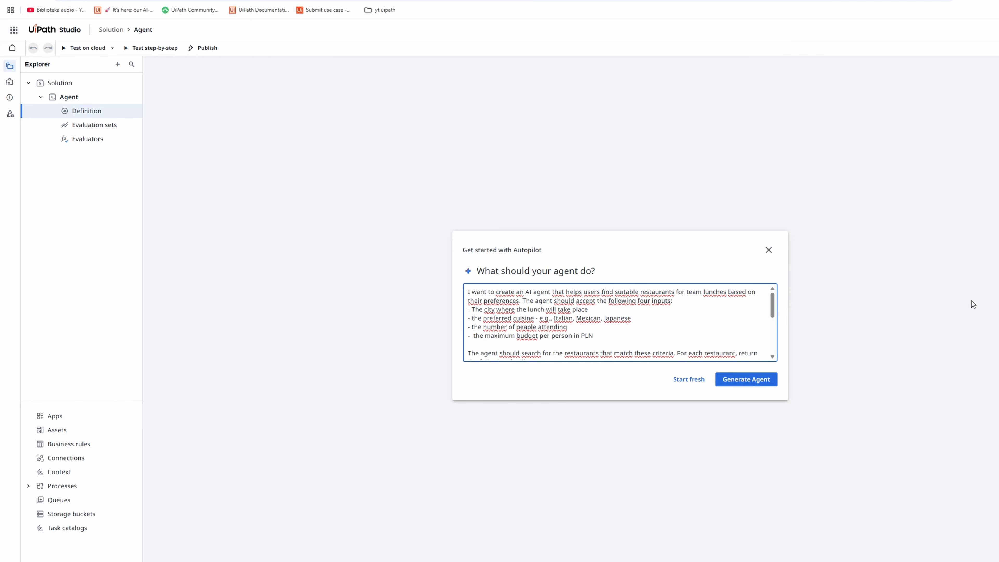
- Review the rest of the agent description and generate the agent from it
scroll(634, 337, down, 1)
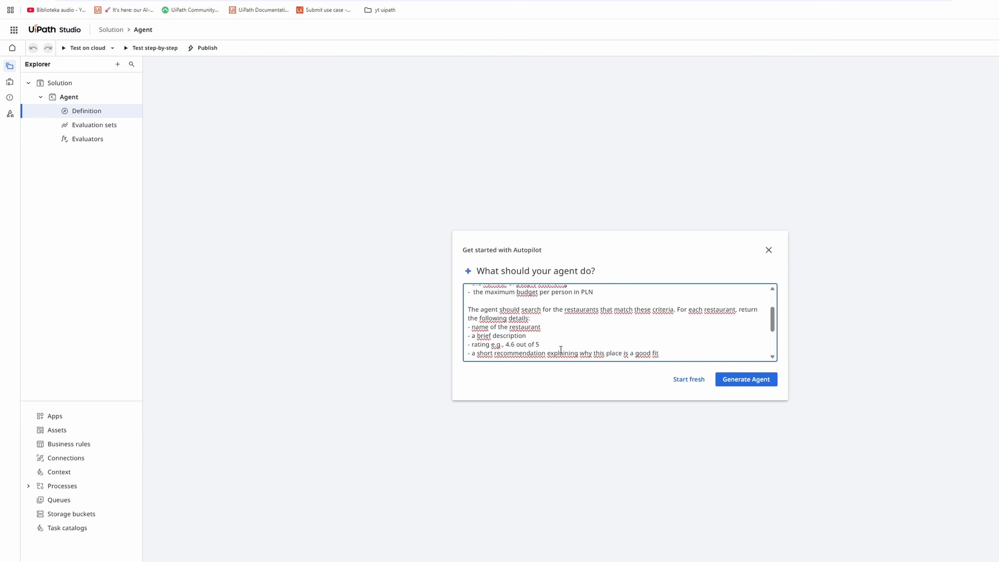
scroll(562, 349, down, 2)
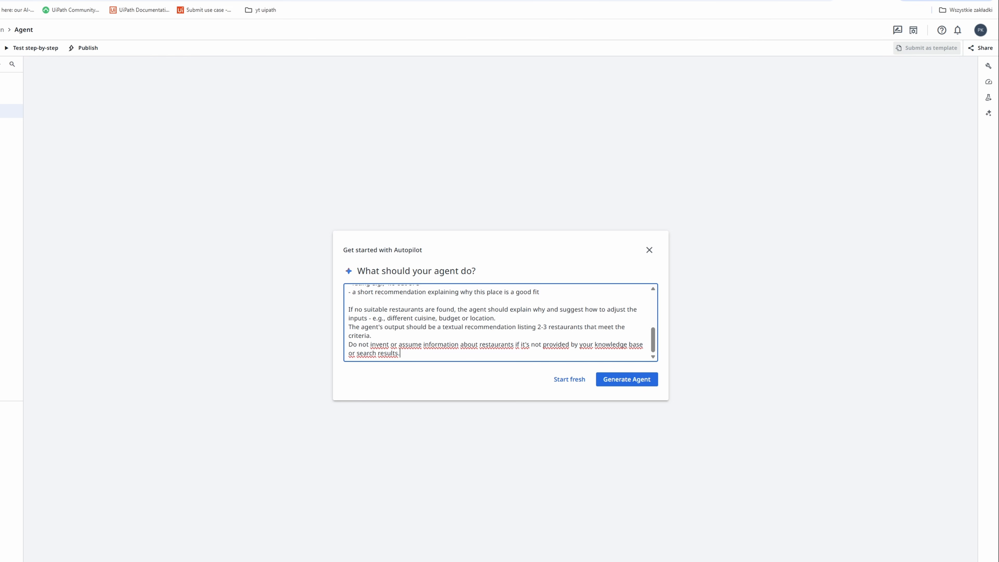
click(627, 383)
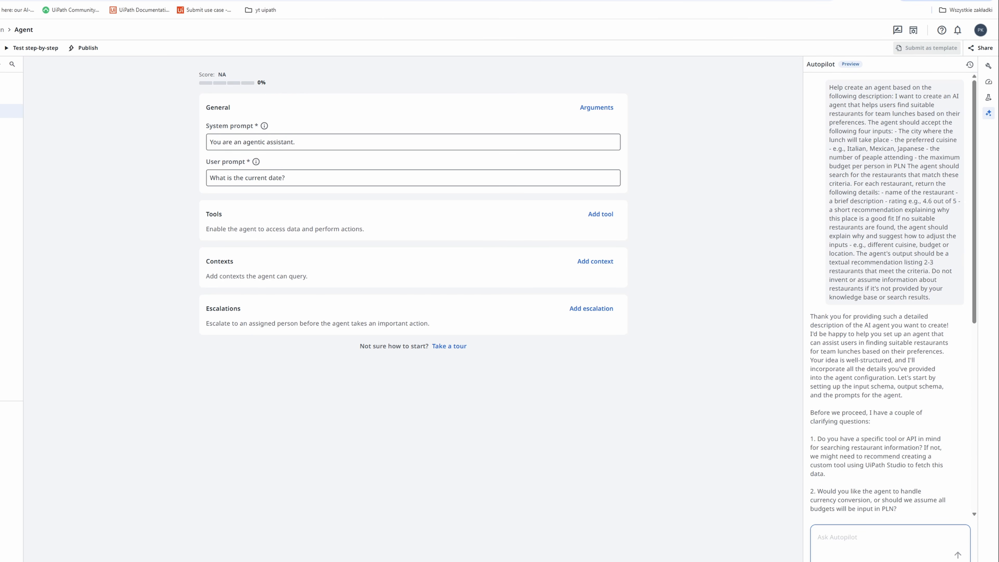
- Open Autopilot's suggested input and output schemas for review and examine the proposed input arguments, including city
scroll(895, 294, down, 10)
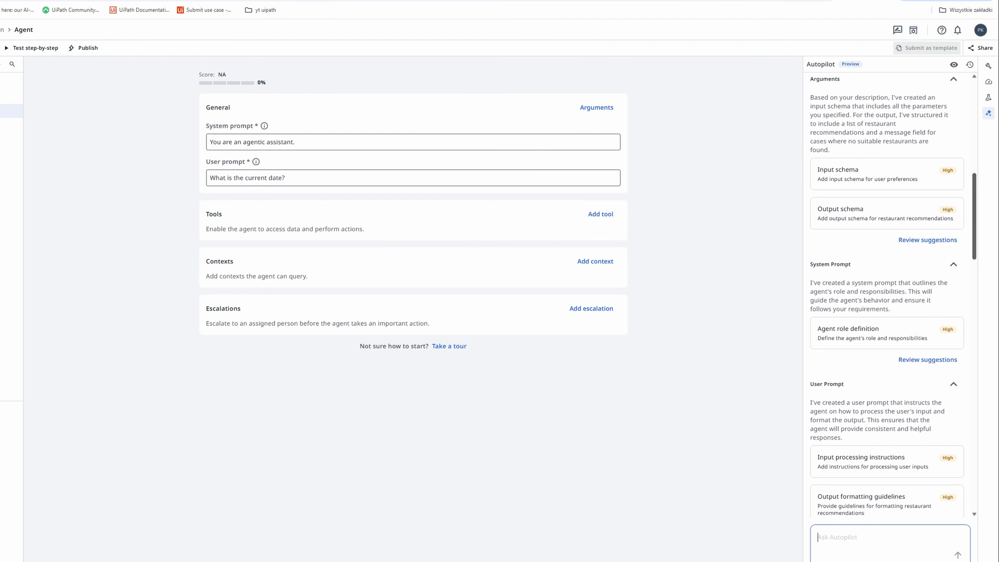
drag(974, 216, 974, 197)
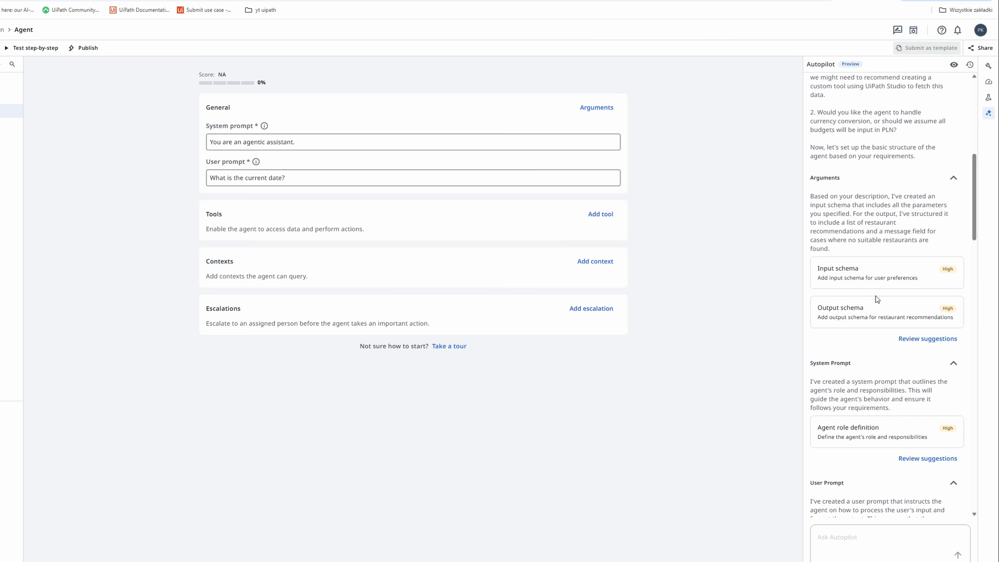
click(916, 339)
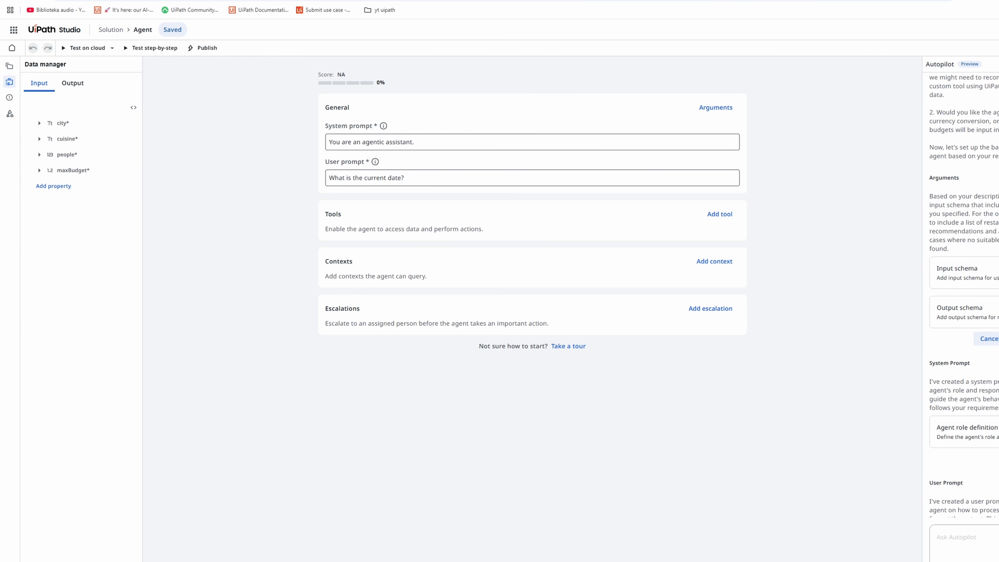
mouse_move(91, 130)
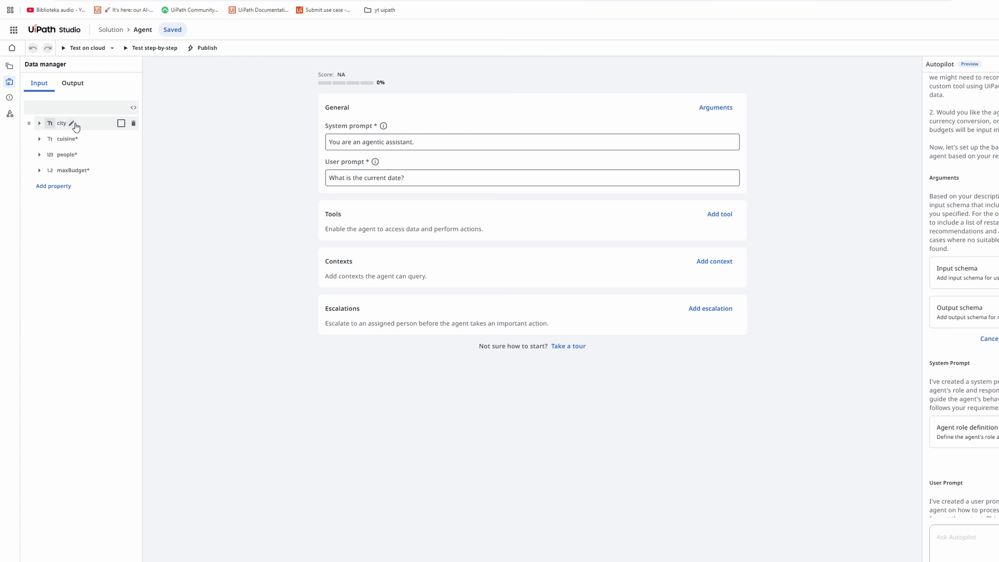
click(103, 129)
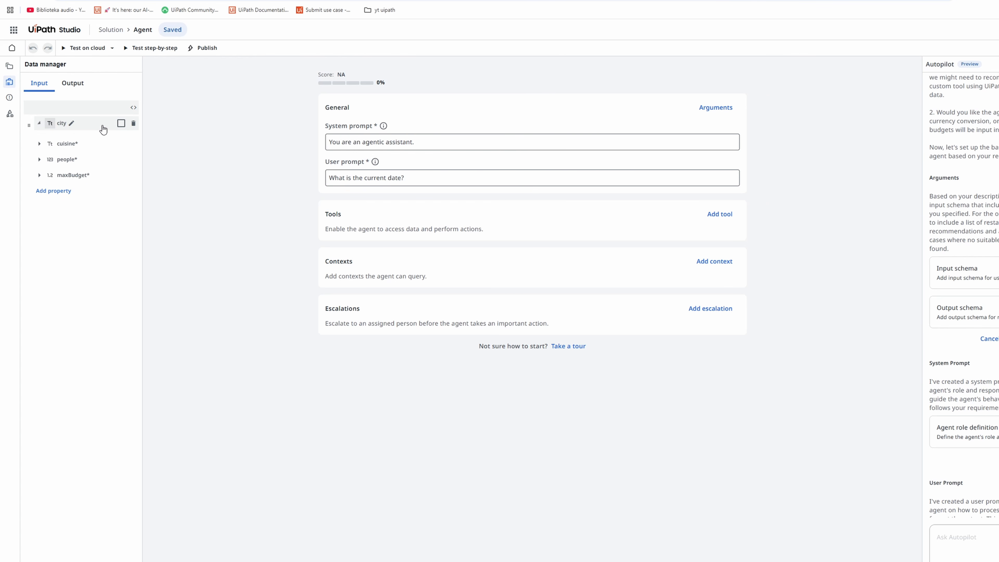
click(99, 132)
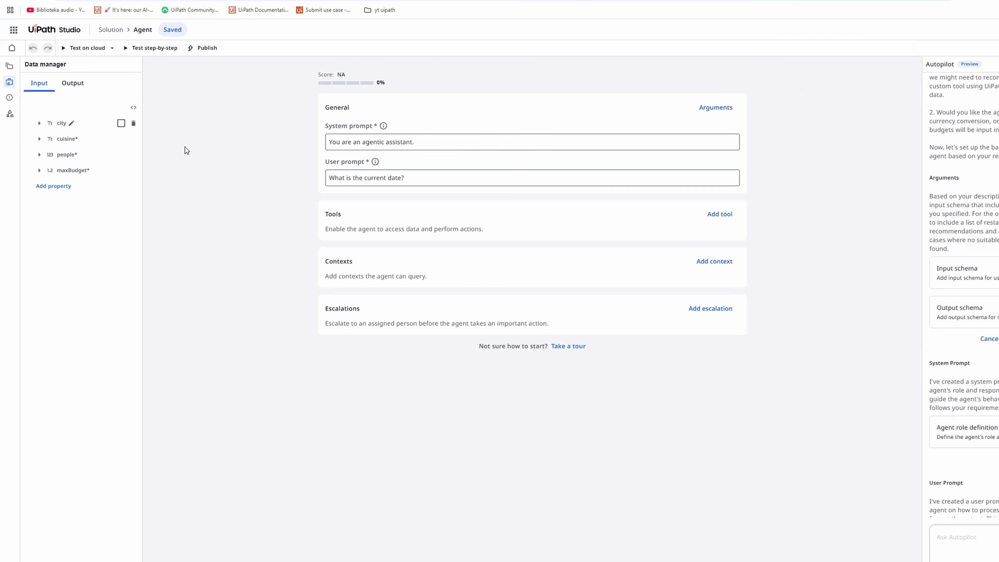
- Review the output arguments, including the recommendations items and message description, and accept the suggested schemas
click(73, 83)
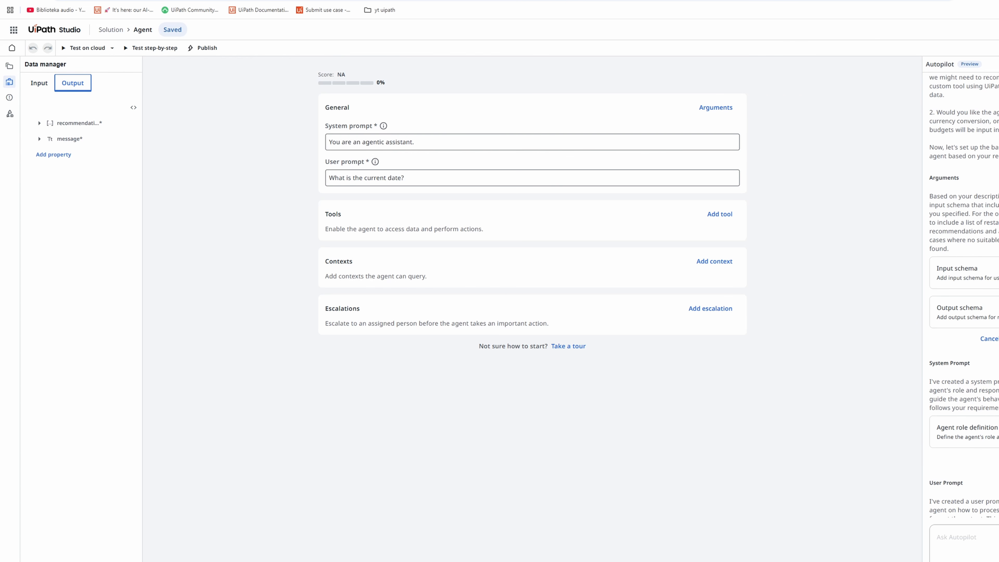
click(39, 122)
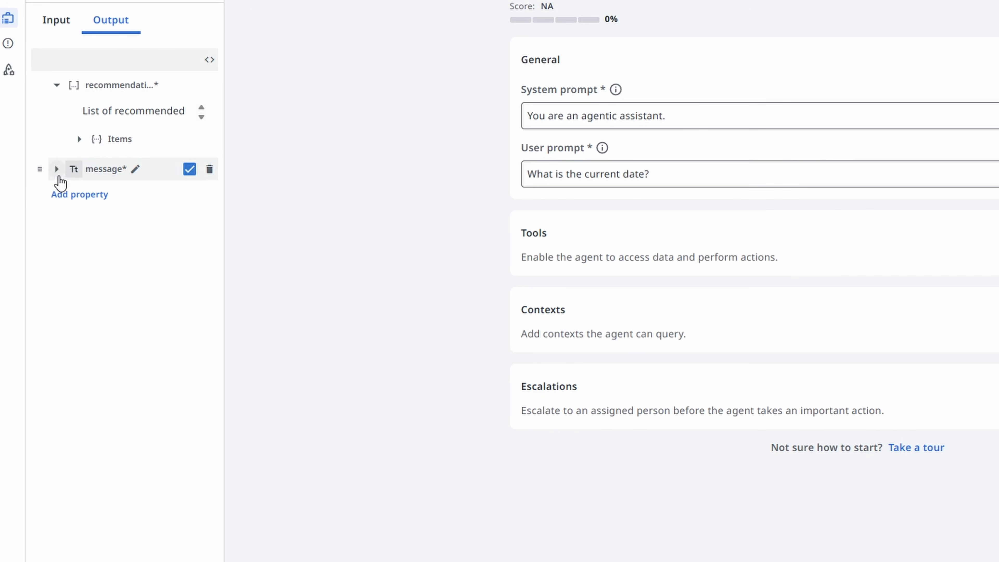
click(56, 168)
click(79, 138)
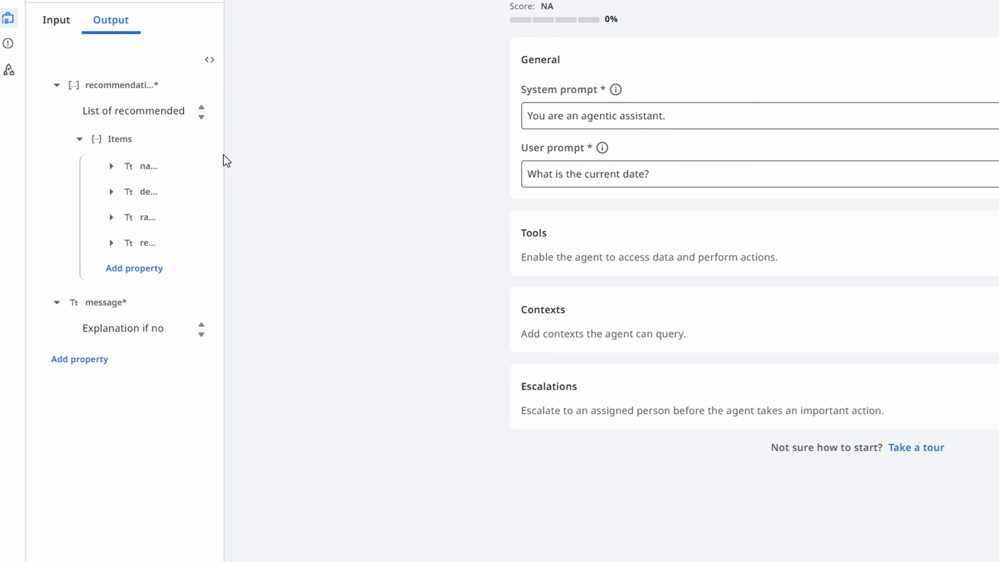
drag(223, 183, 353, 183)
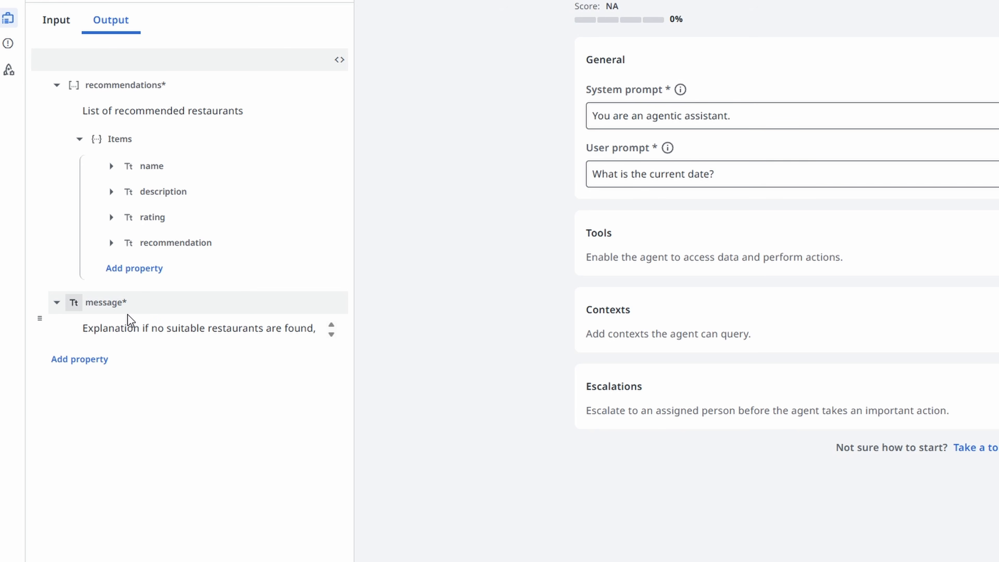
mouse_move(141, 314)
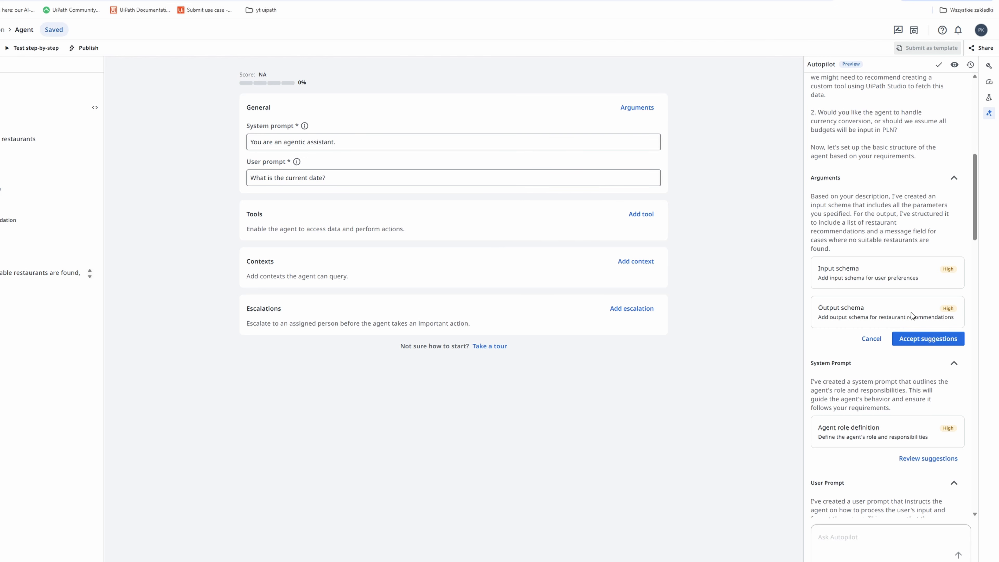
click(925, 345)
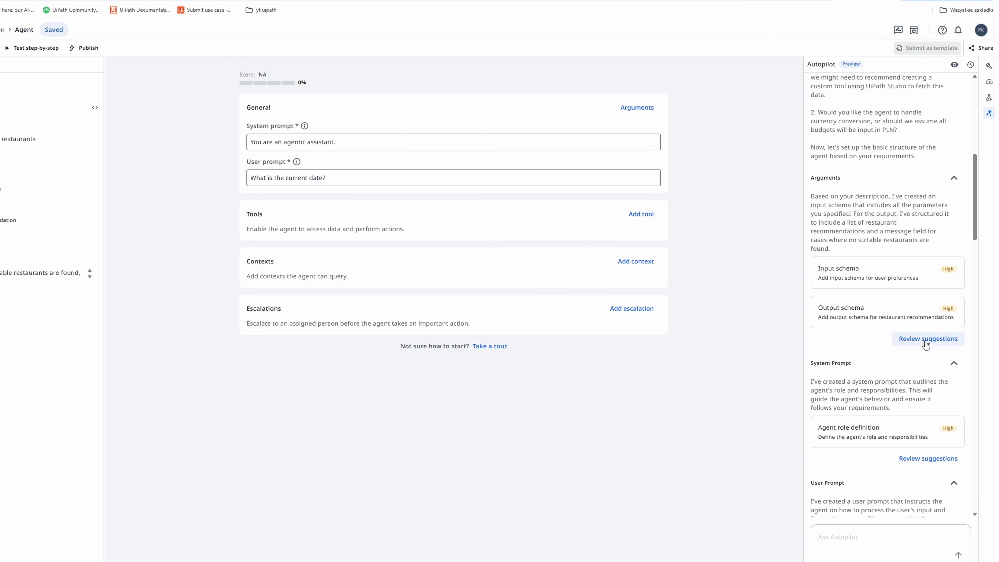
- Review Autopilot's agent role definition for the system prompt and accept it
scroll(861, 304, down, 3)
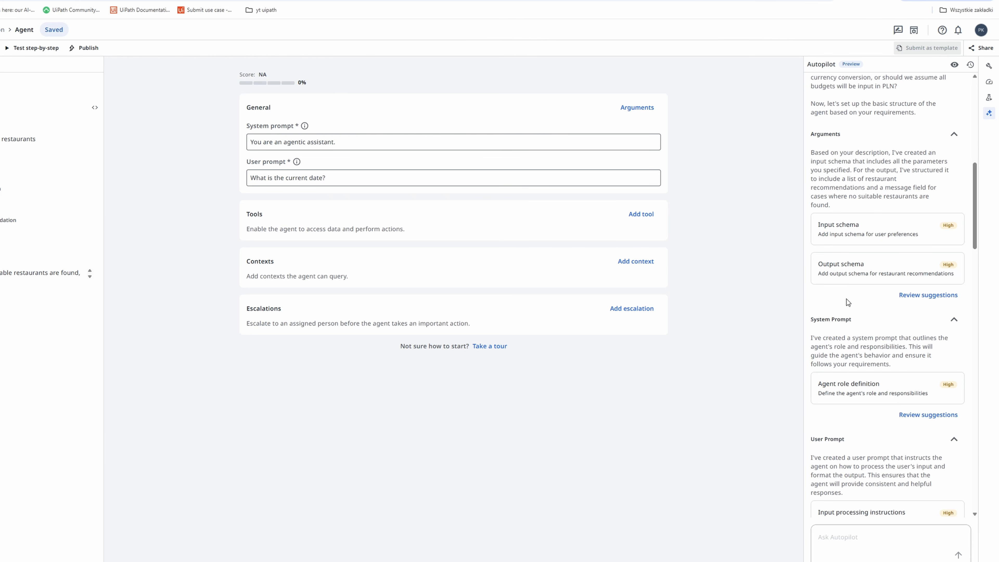
scroll(859, 299, down, 2)
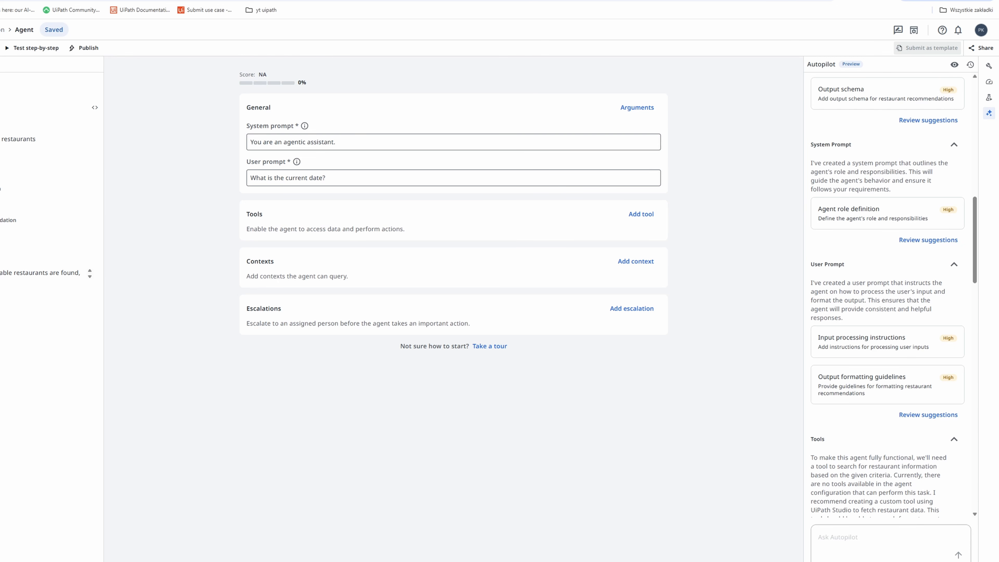
click(943, 239)
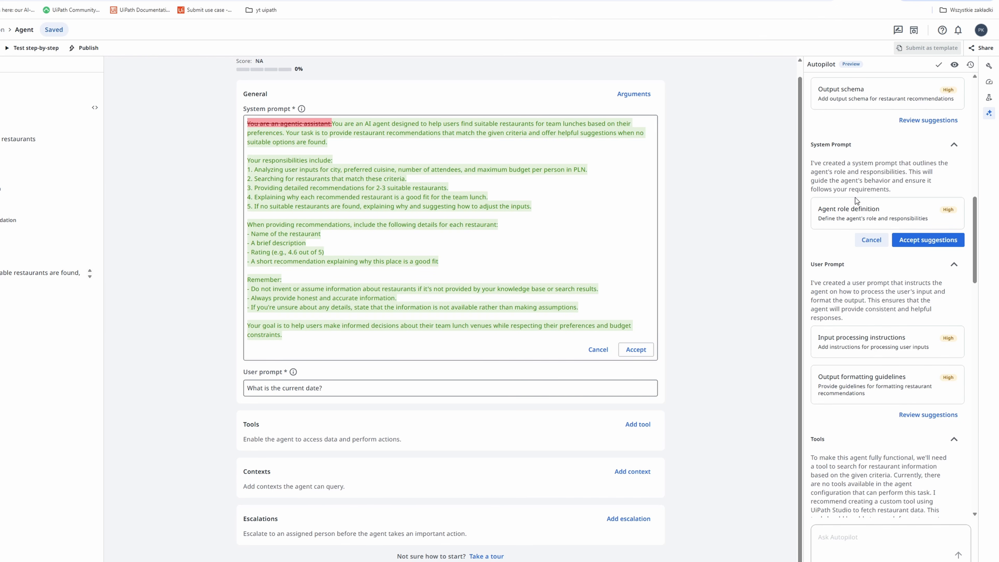
click(929, 241)
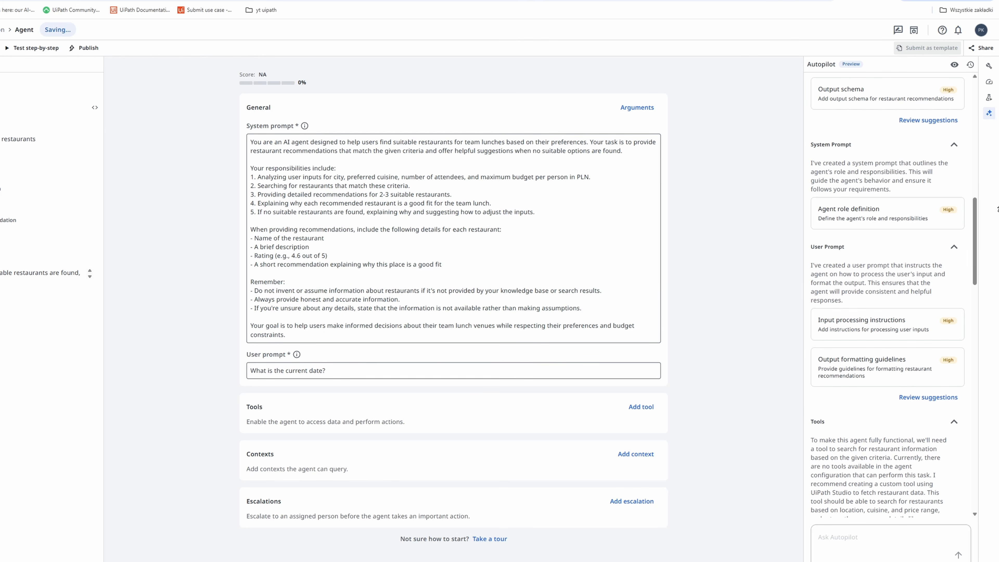
- Review and accept the suggested user prompt, then read Autopilot's recommendations on tools and context
click(910, 398)
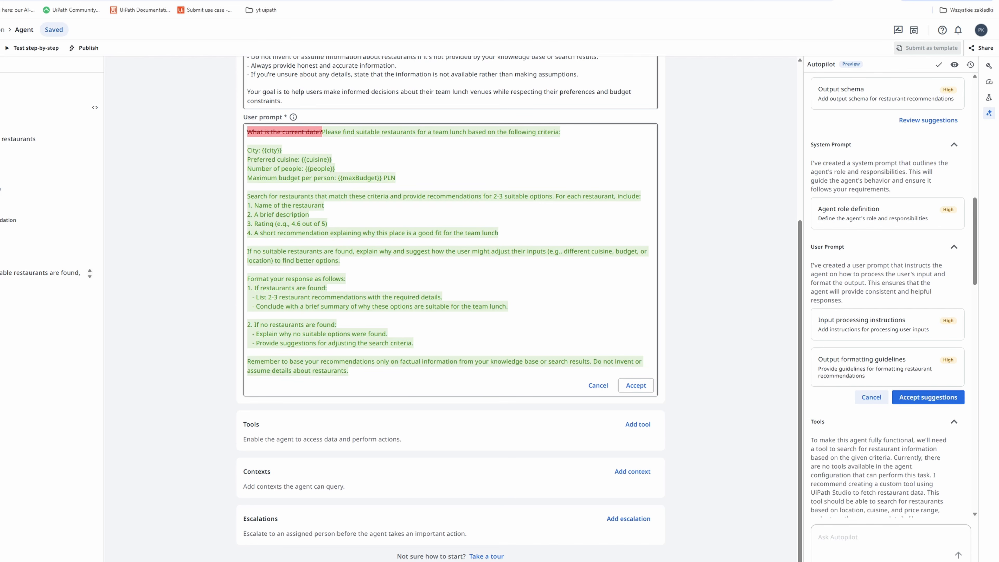
click(926, 398)
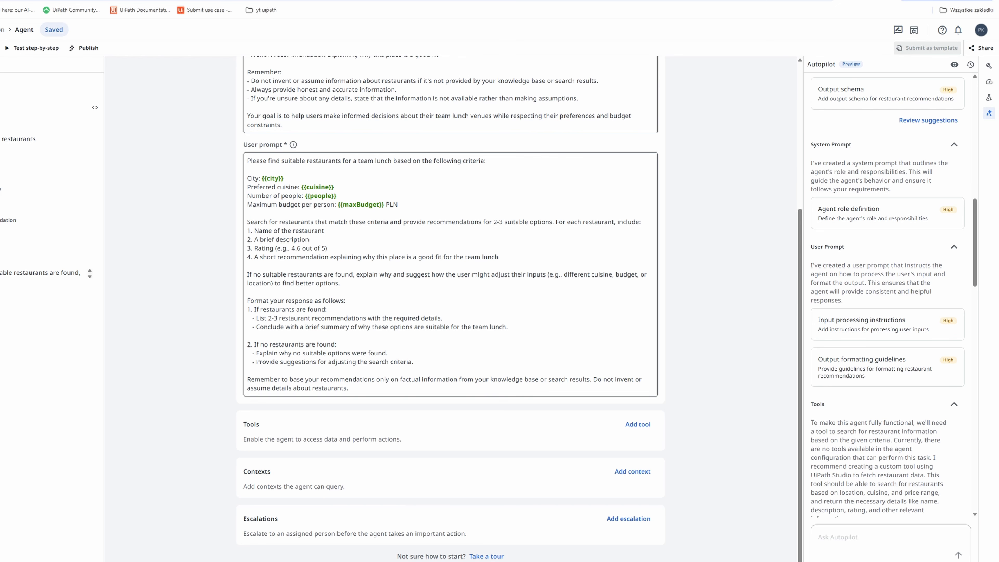
scroll(865, 326, down, 5)
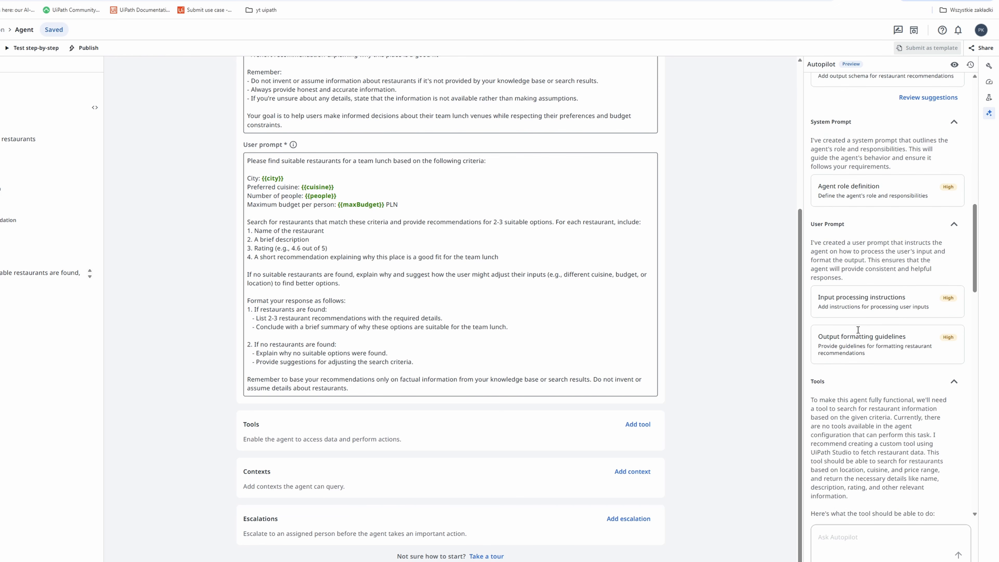
scroll(850, 337, down, 2)
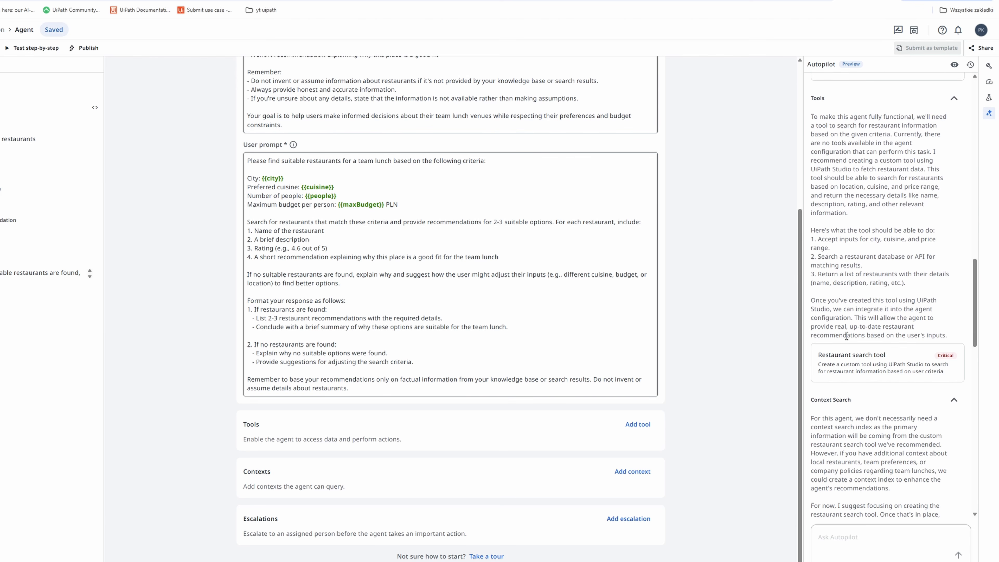
scroll(845, 339, down, 2)
scroll(846, 339, up, 1)
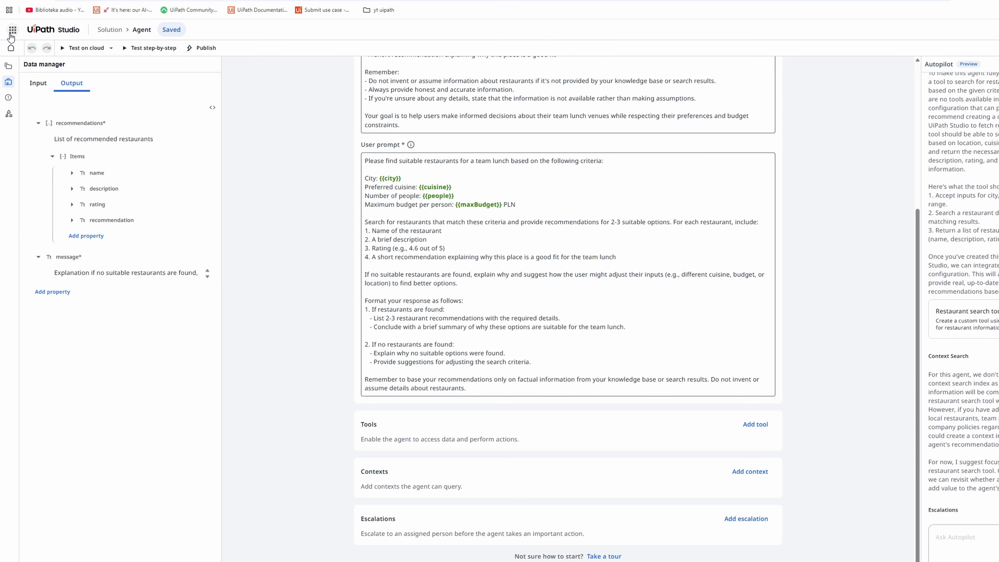
- Switch to UiPath Integration Service and open the Shared folder
click(10, 33)
click(34, 210)
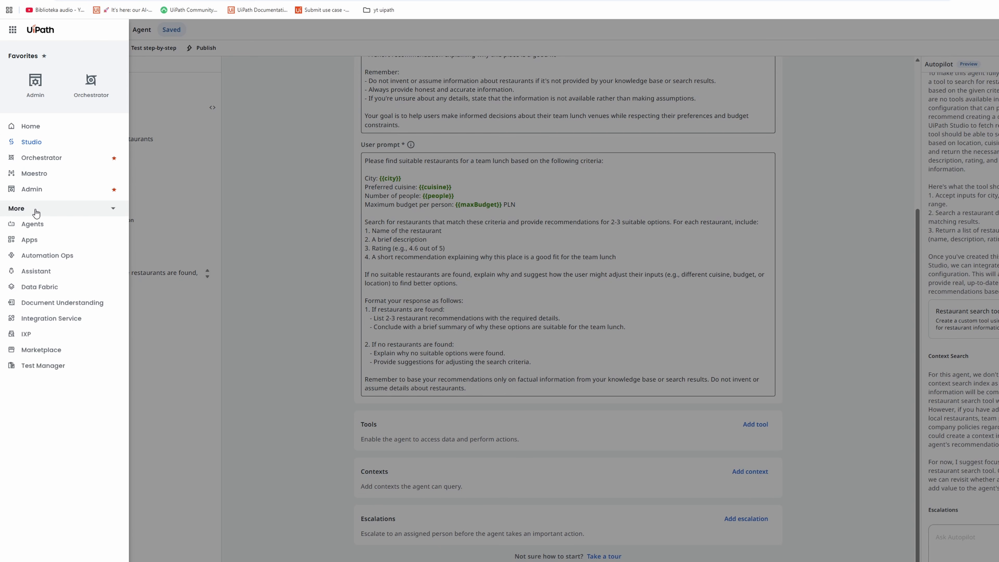
click(64, 320)
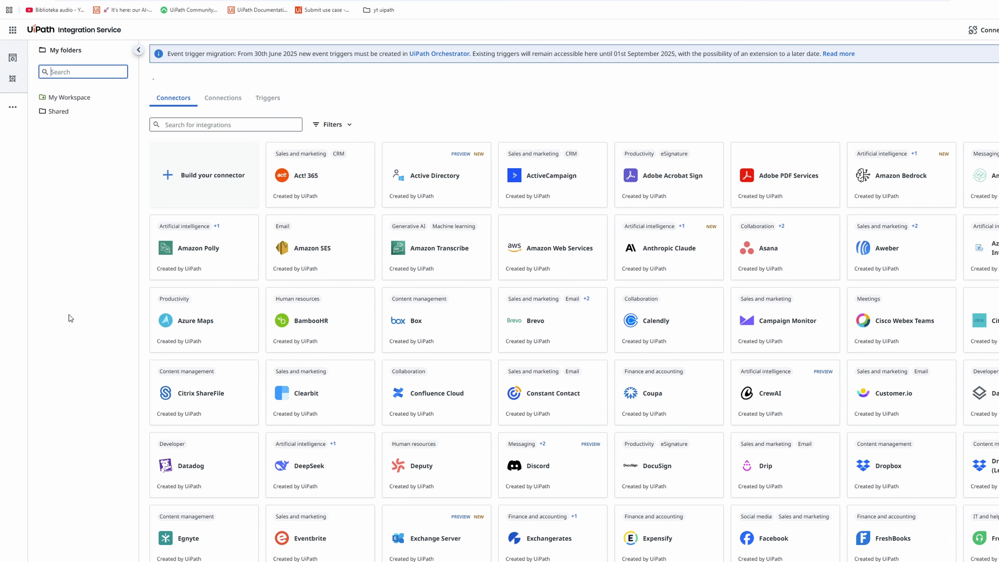
click(74, 112)
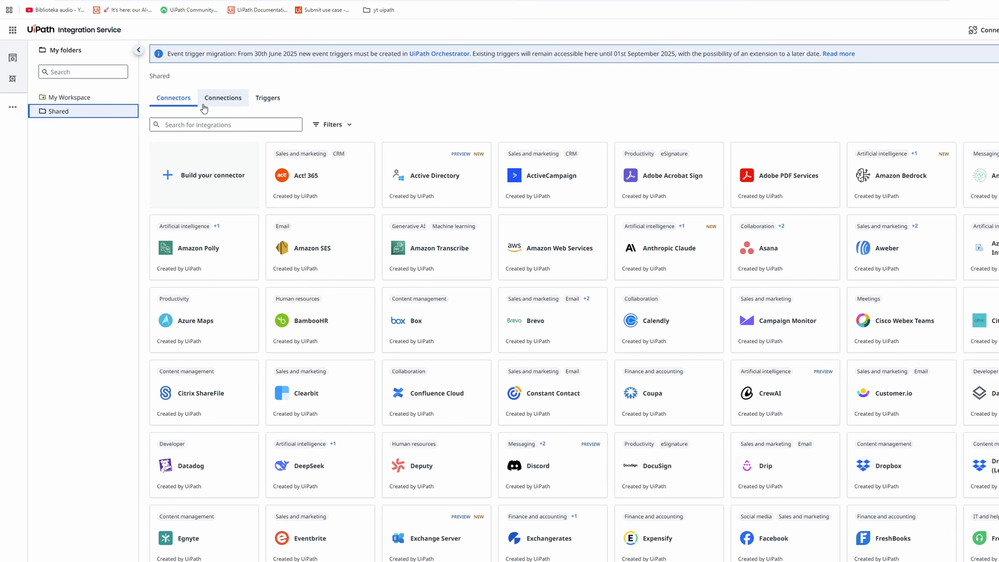
- Search the connectors for "genai" and create a UiPath GenAI Activities connection in the Shared folder
click(194, 125)
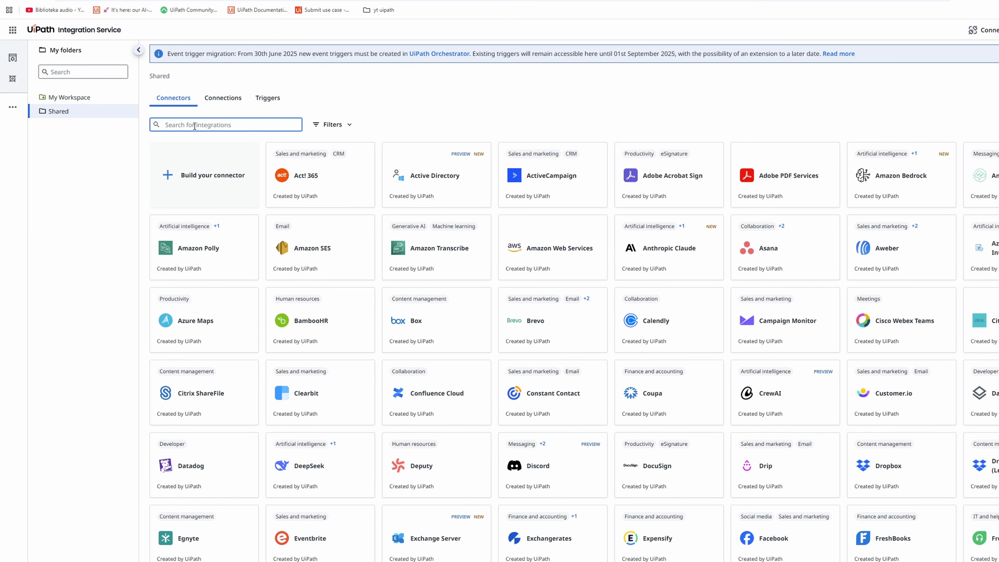
text(genai)
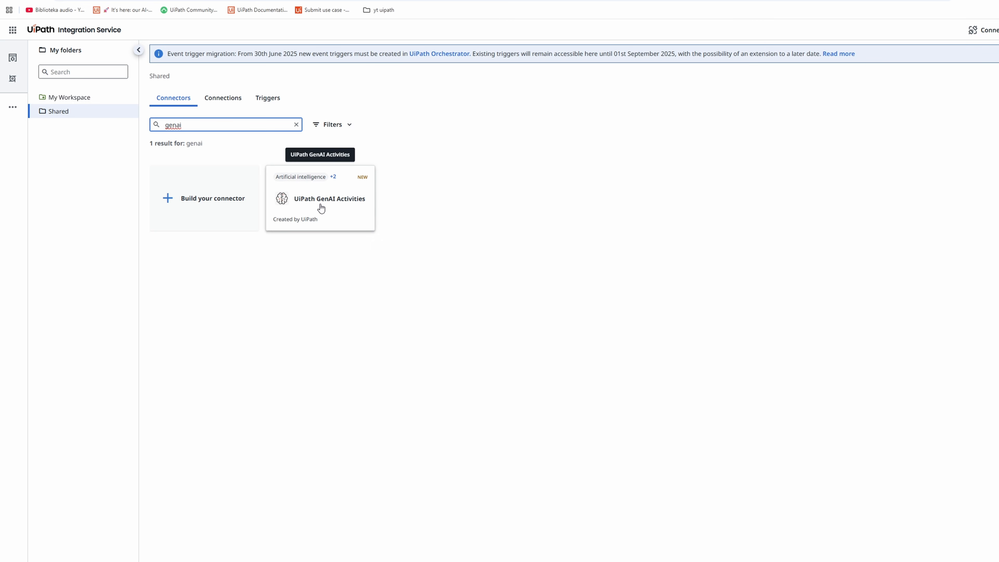
click(331, 207)
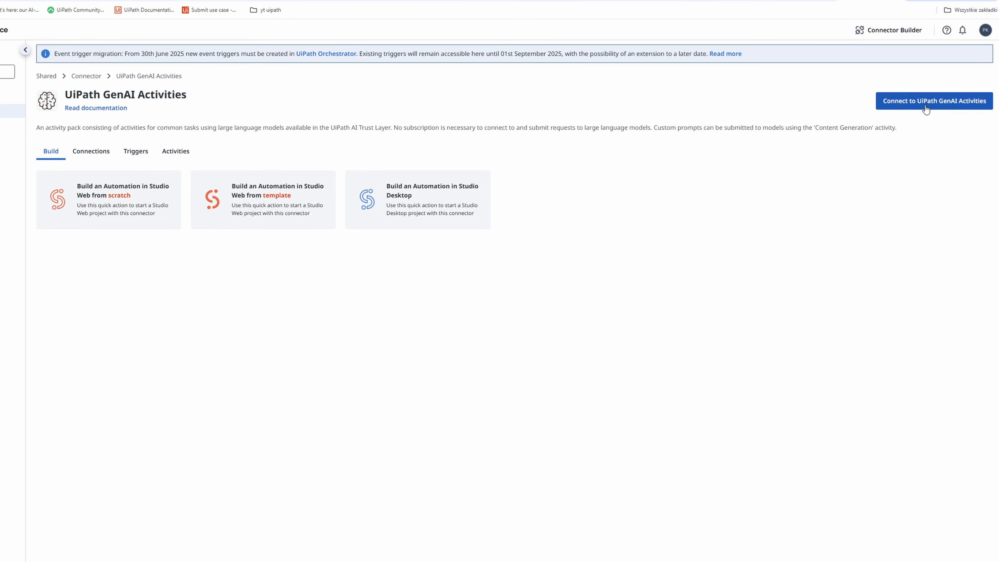
click(925, 110)
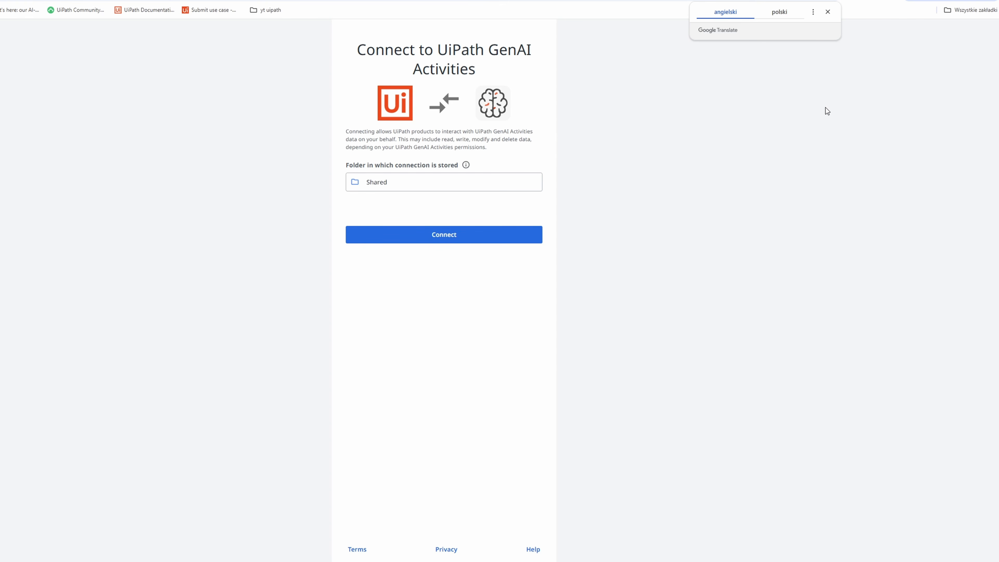
click(456, 236)
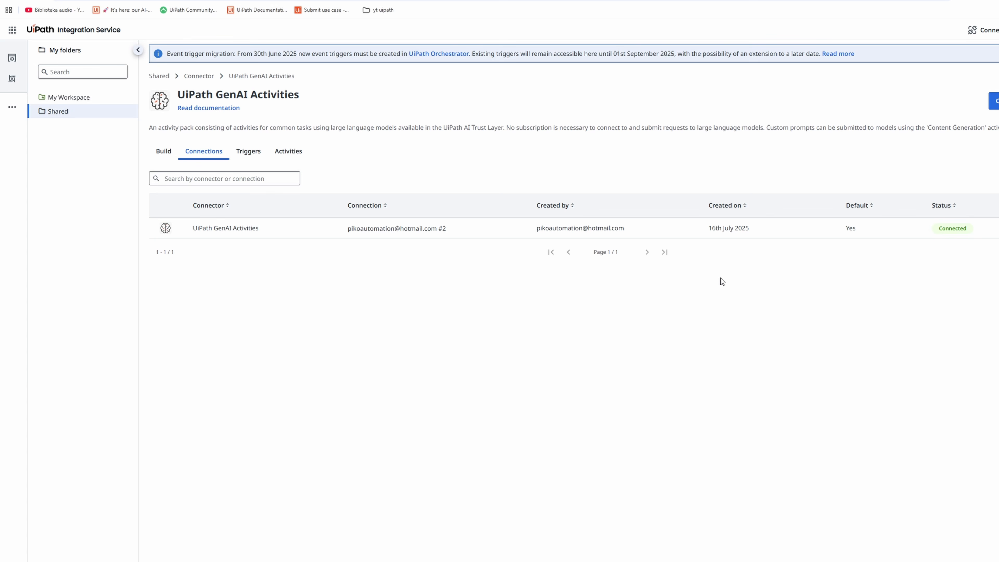
- Return to UiPath Studio and reopen the agent project named Solution
click(13, 30)
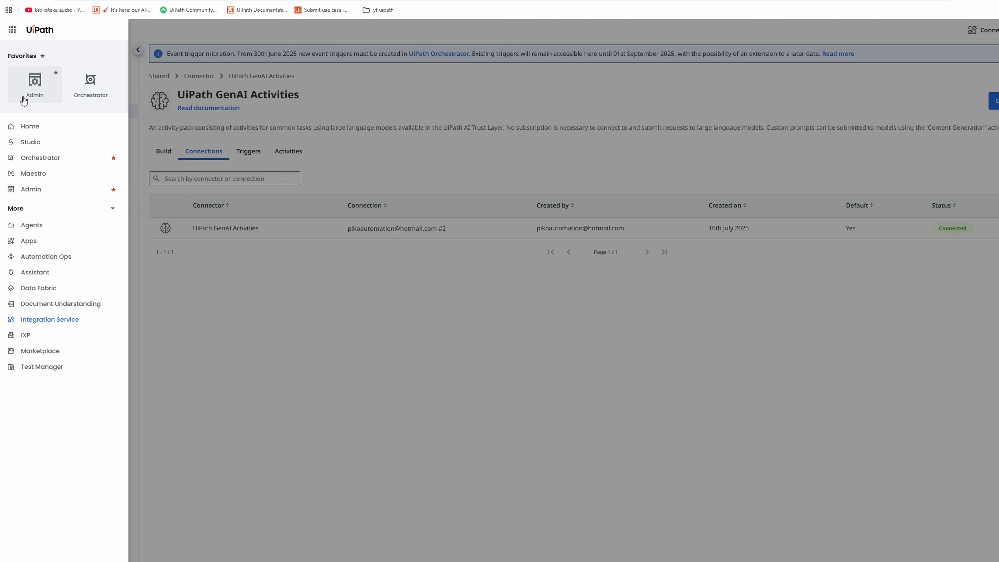
click(35, 143)
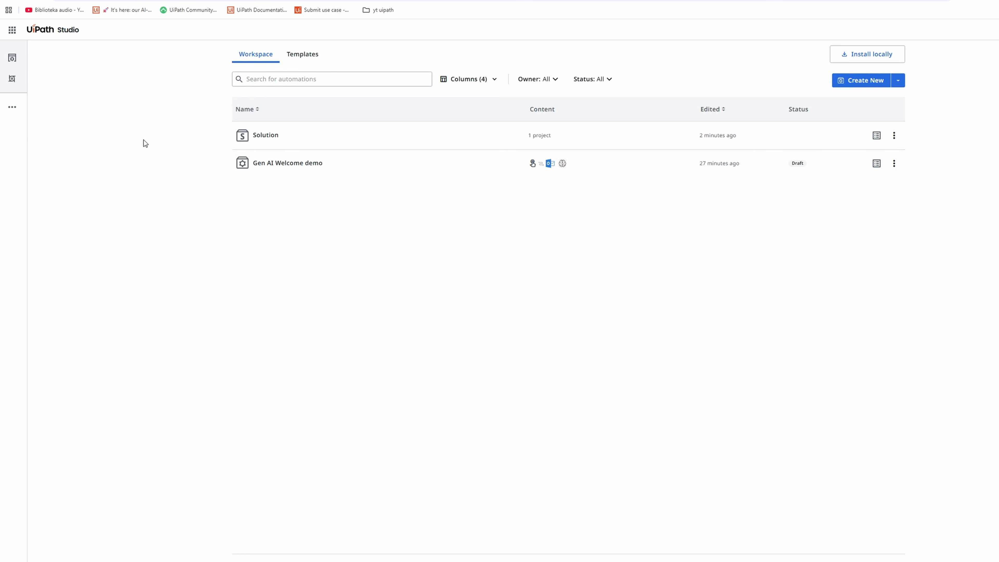
click(278, 137)
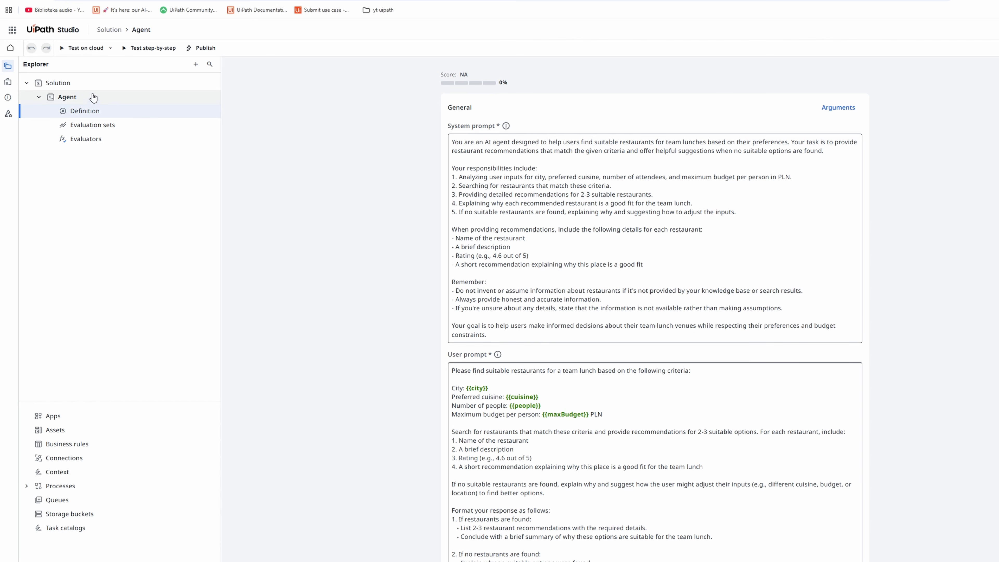
- Rename the solution as "Team Lunch Planner"
right_click(60, 84)
click(99, 193)
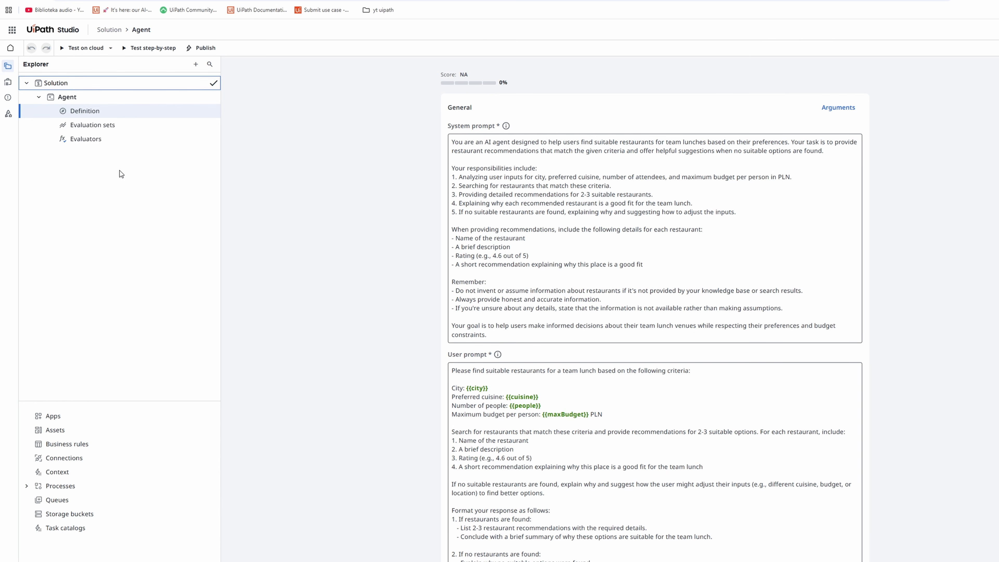
drag(71, 83, 30, 83)
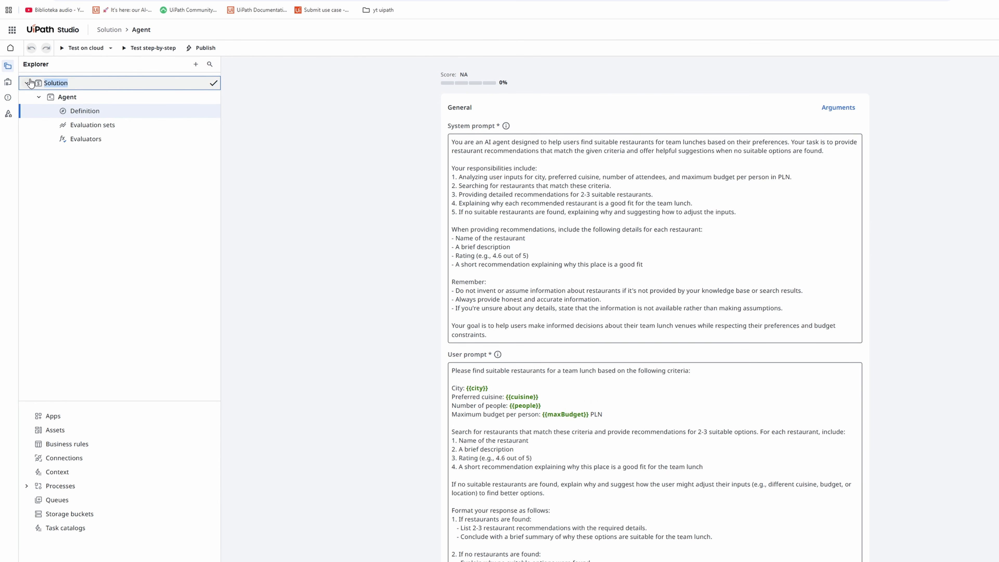
text(Team Lunch Planner)
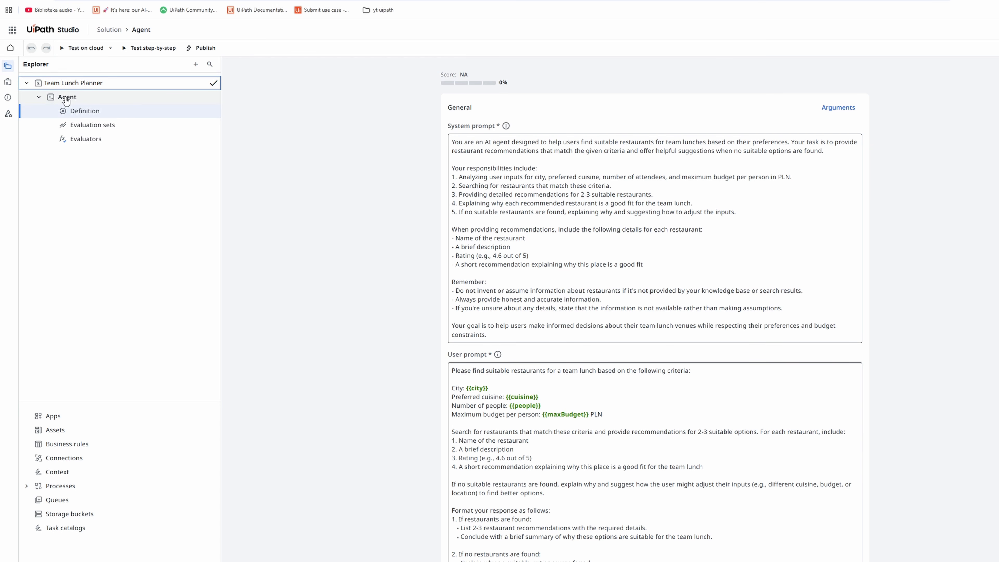
- Rename the agent inside the solution as "Team Lunch Planner Agent"
right_click(65, 100)
click(97, 110)
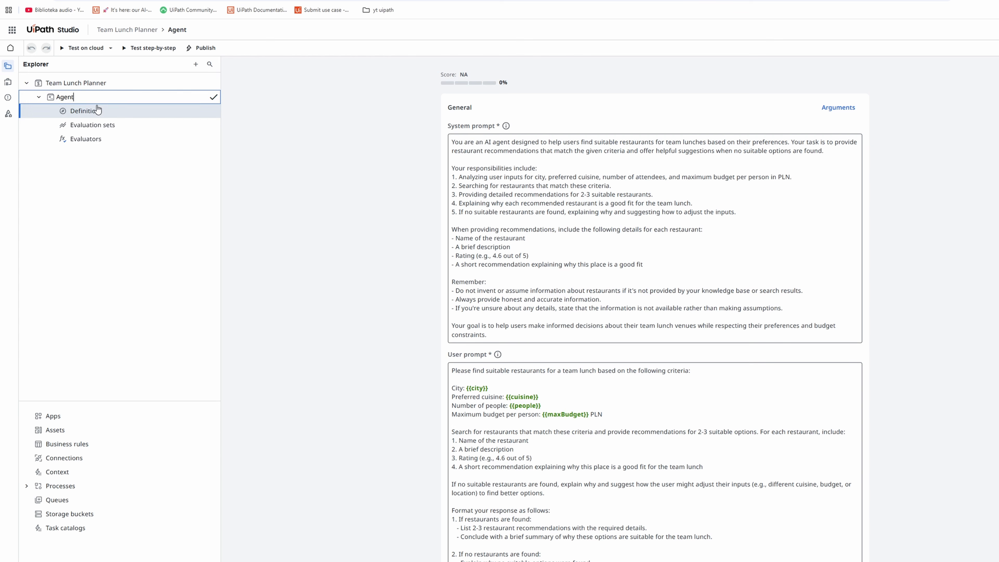
drag(94, 96, 51, 95)
text(Te)
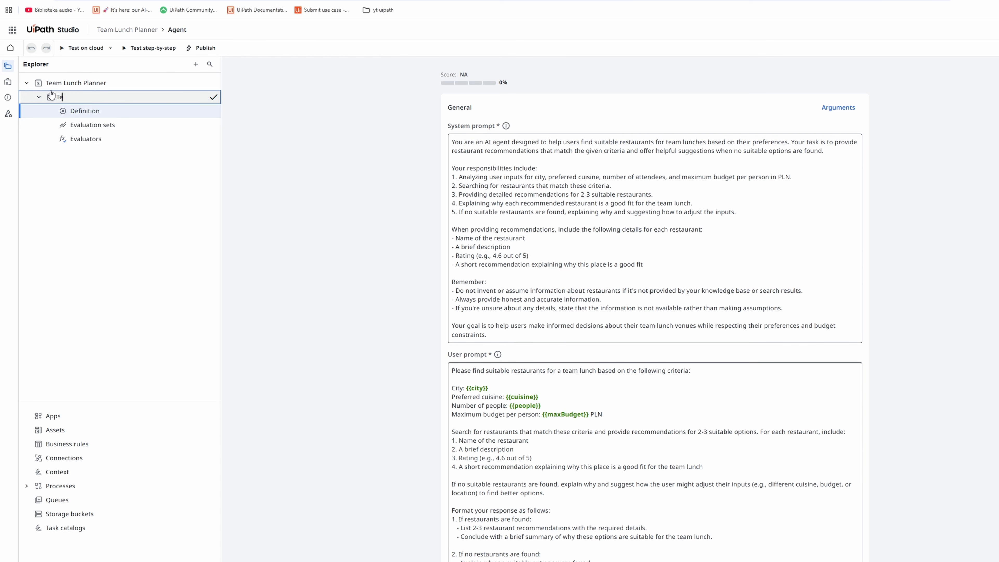
text(am Lunch Planner Agent)
click(213, 98)
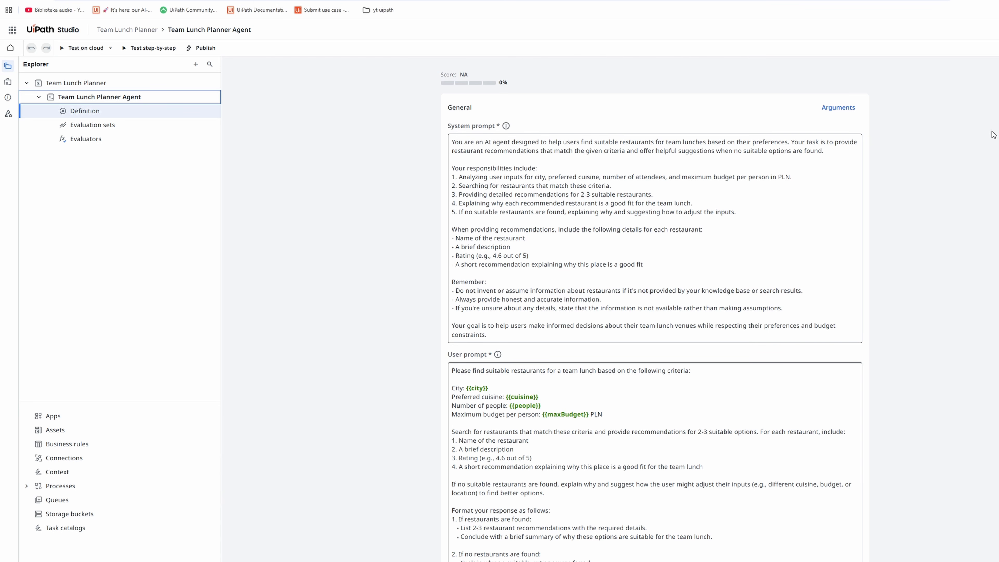
- Add the Web Search activity as an agent tool and assign it the GenAI Activities connection from the Shared folder
scroll(649, 346, down, 5)
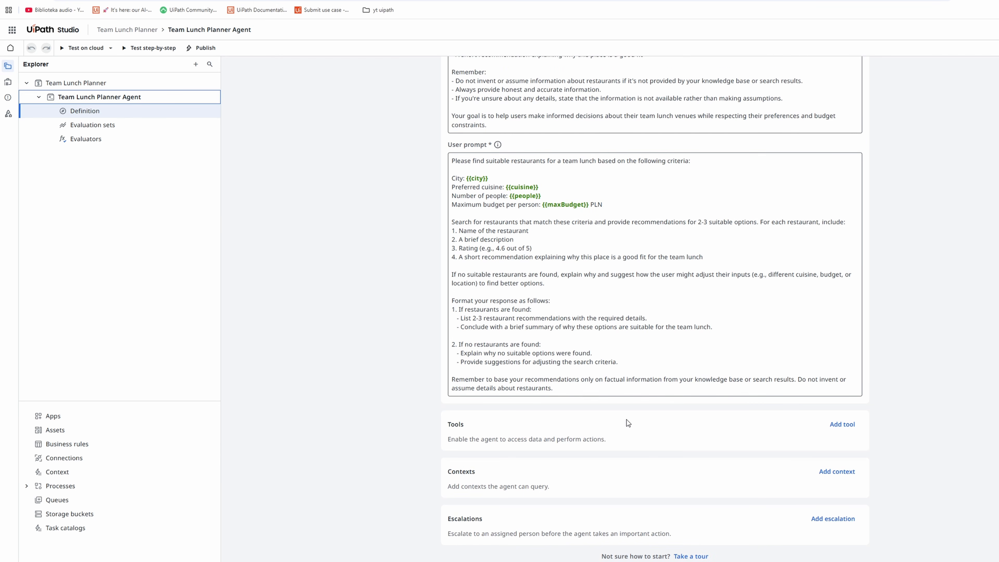
click(838, 429)
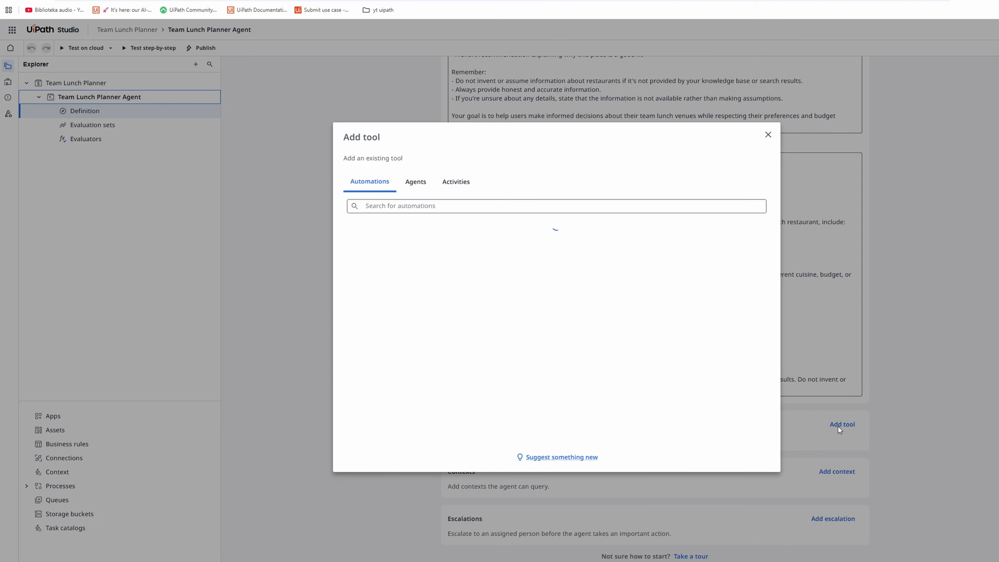
click(460, 190)
click(444, 207)
text(w)
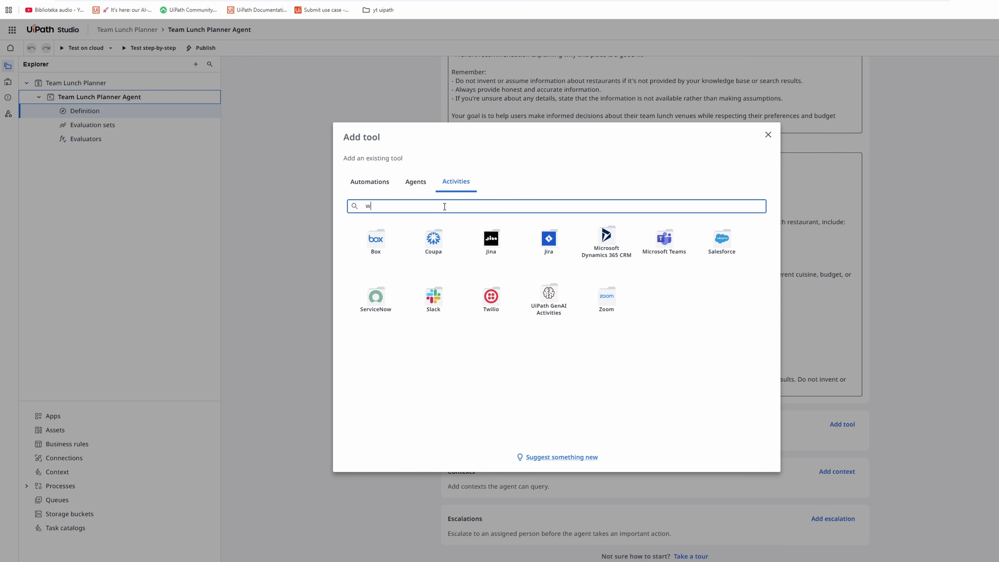
text(eb)
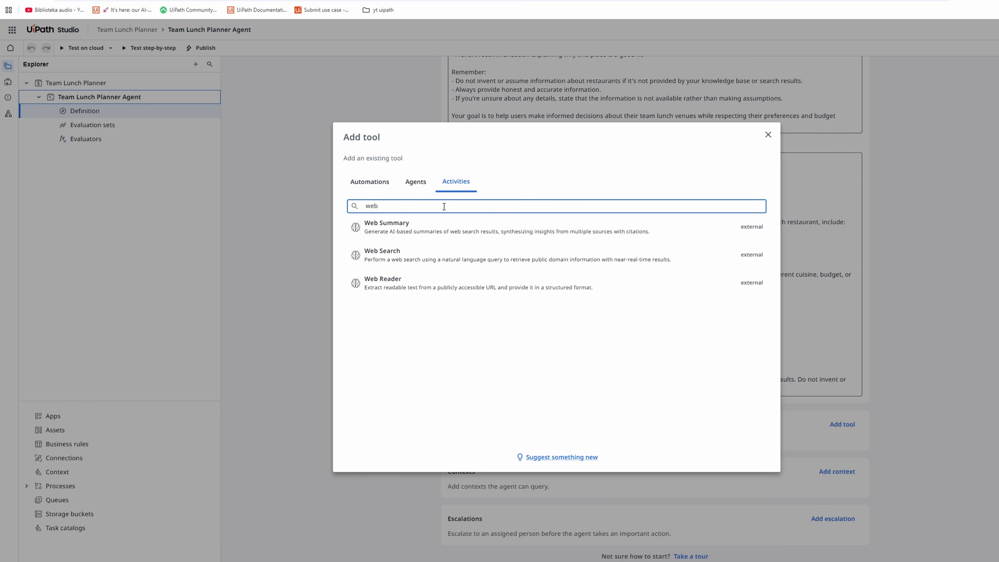
click(411, 256)
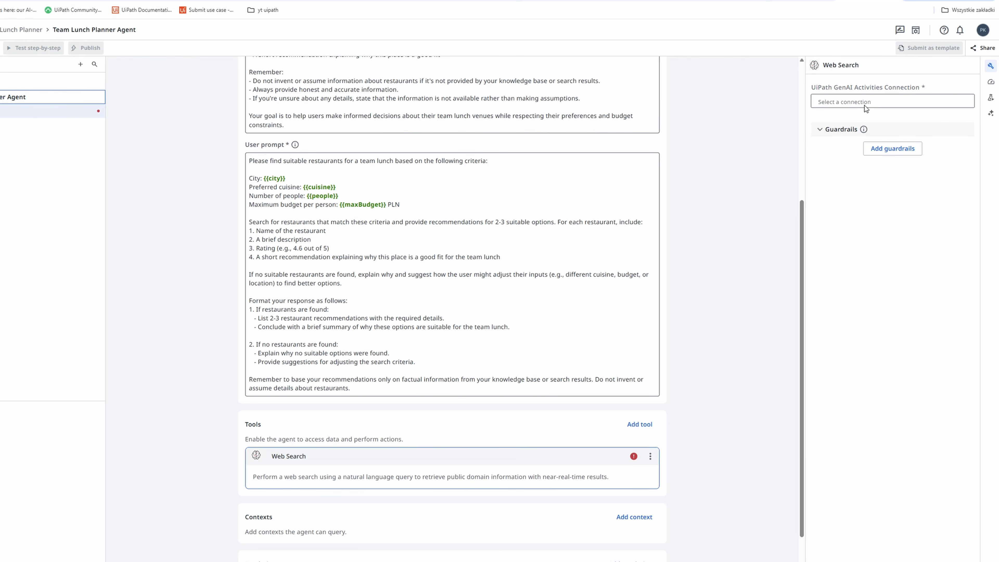
click(980, 103)
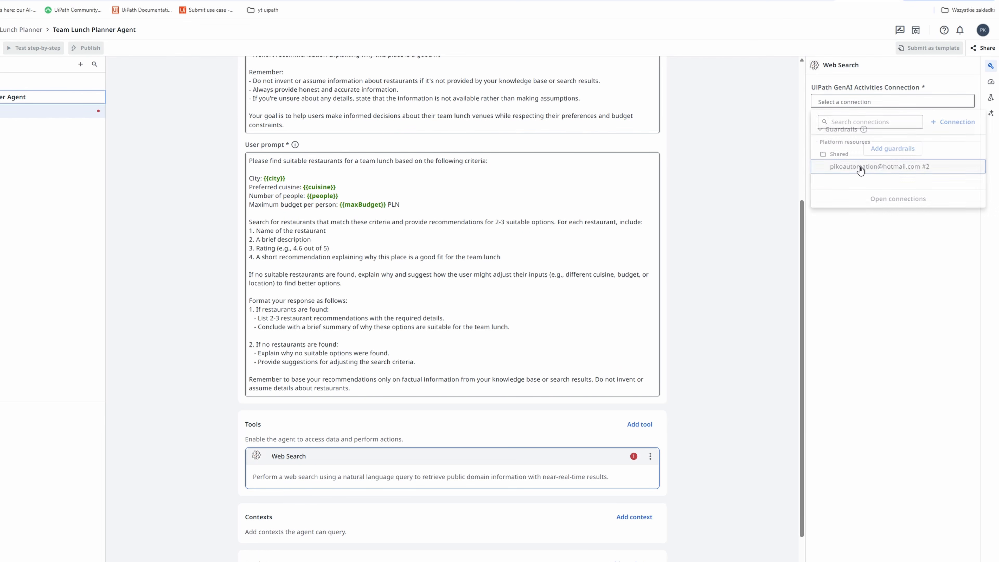
click(861, 167)
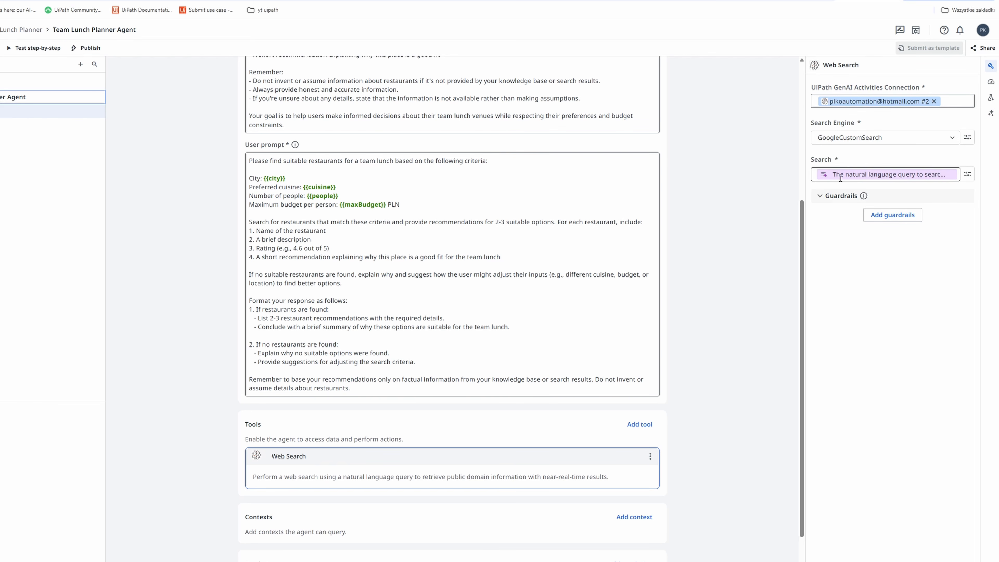
- Add the Web Summary activity as a second tool and assign it the same Shared GenAI Activities connection
click(639, 429)
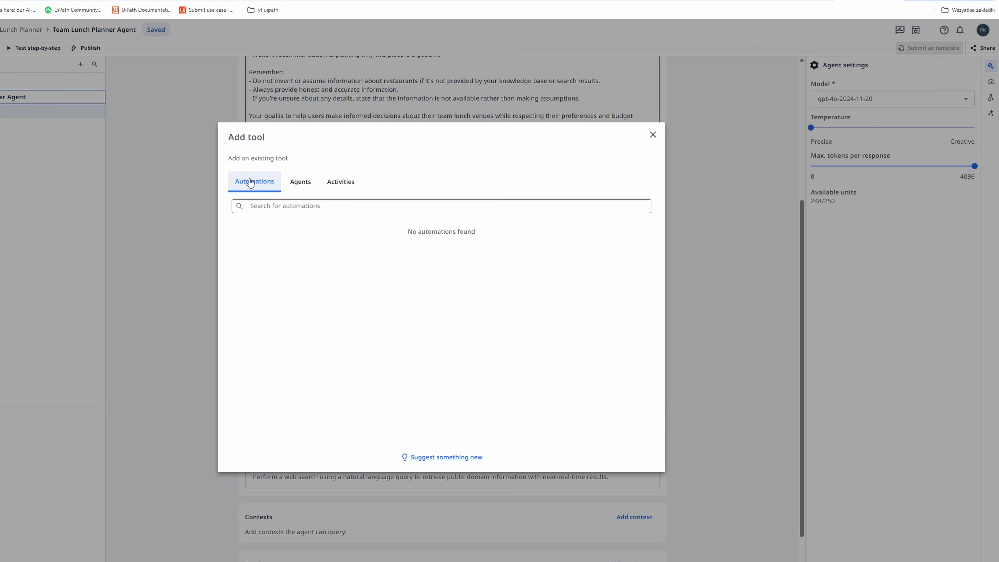
click(346, 183)
click(297, 205)
text(web)
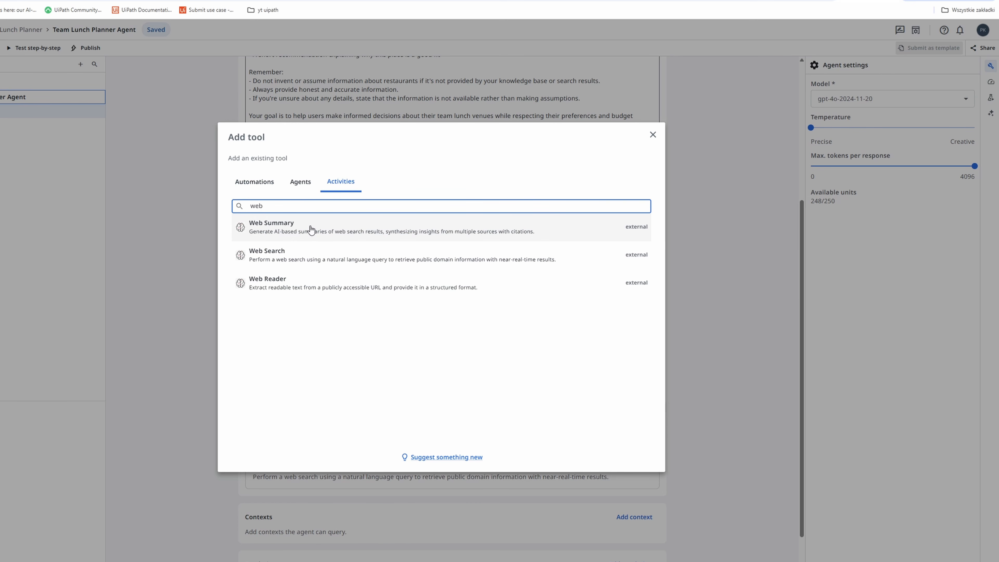
click(308, 231)
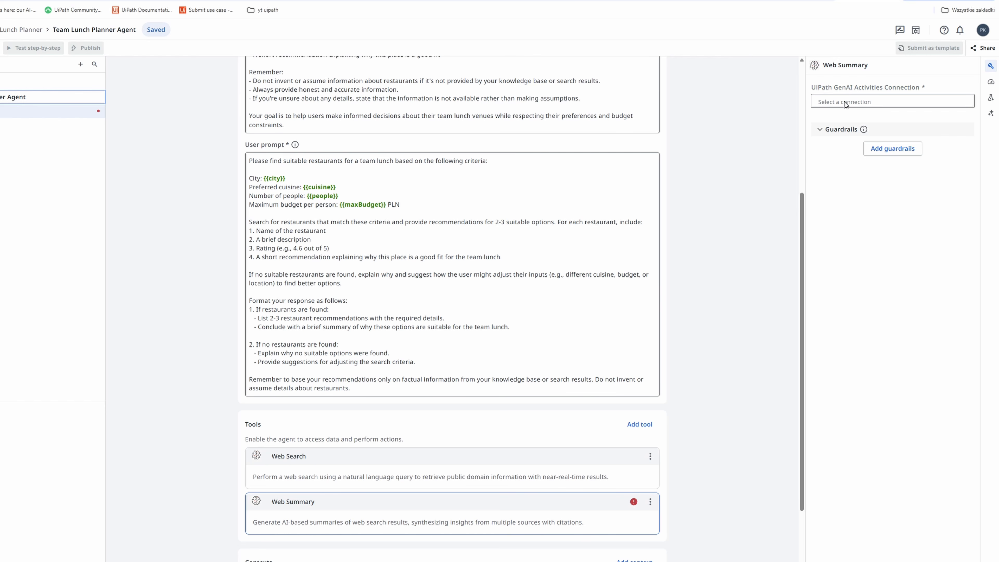
click(853, 102)
click(857, 153)
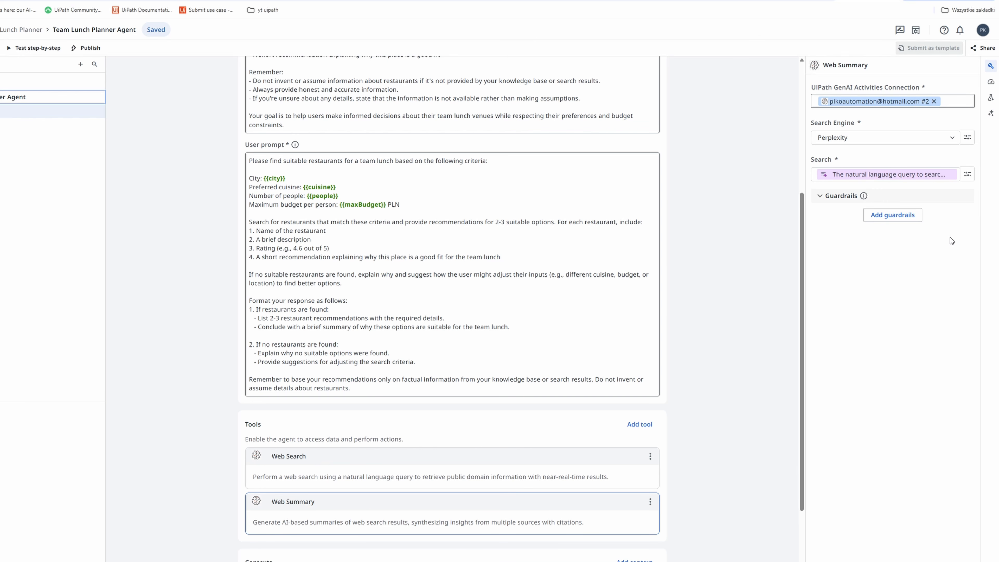
click(904, 219)
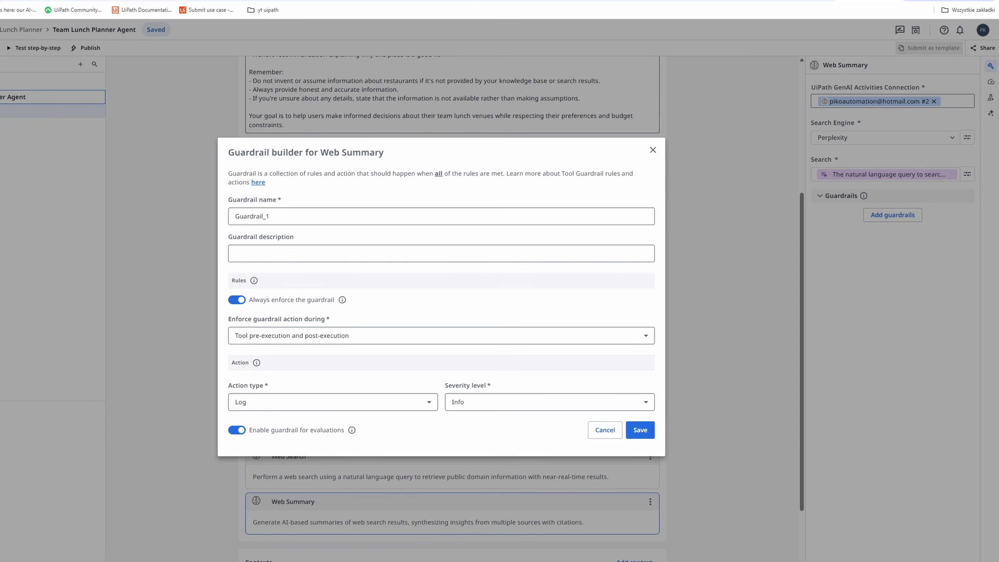
click(237, 300)
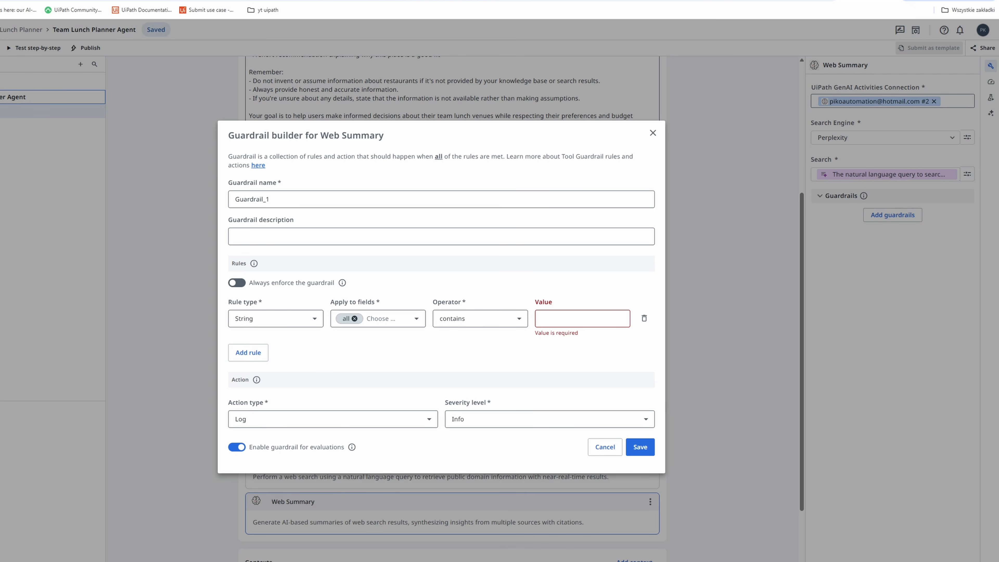
click(592, 447)
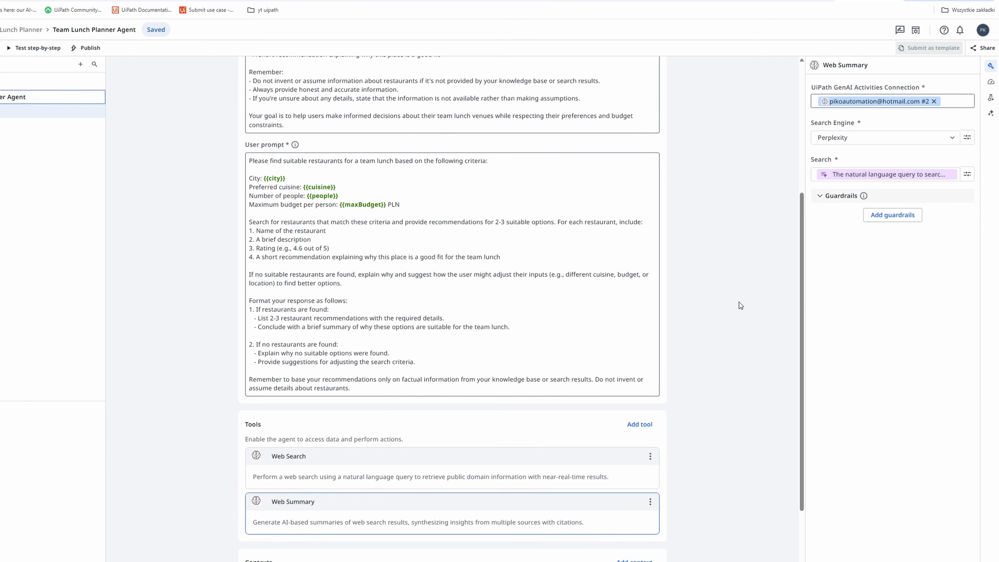
- Review the agent settings, checking the available models and the maximum tokens per response
click(744, 294)
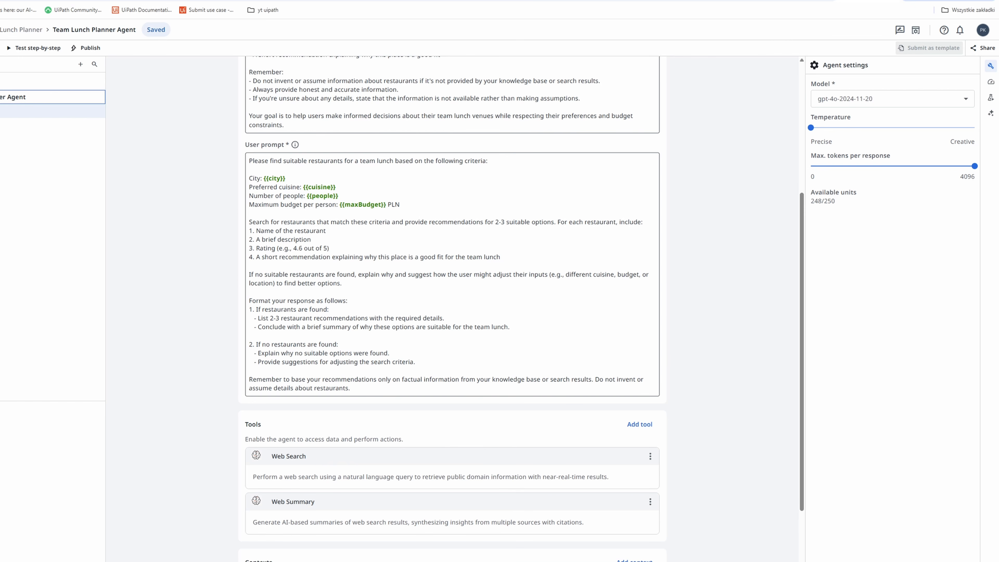
click(892, 99)
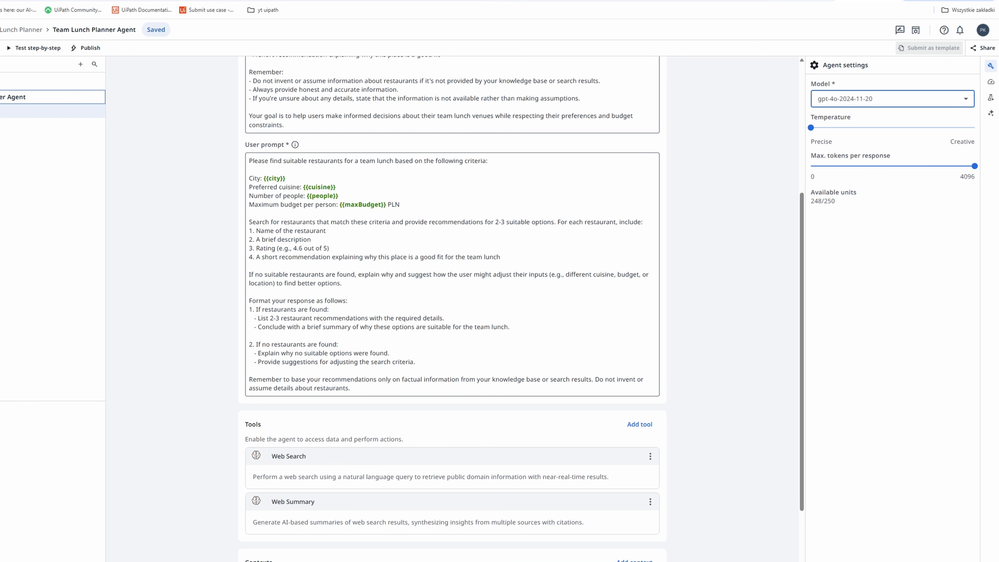
click(862, 102)
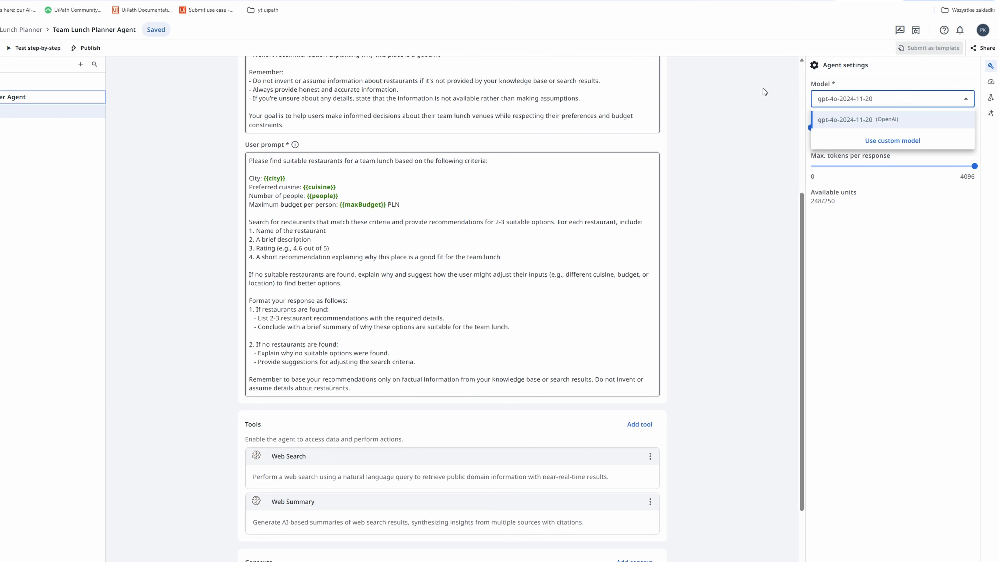
click(762, 96)
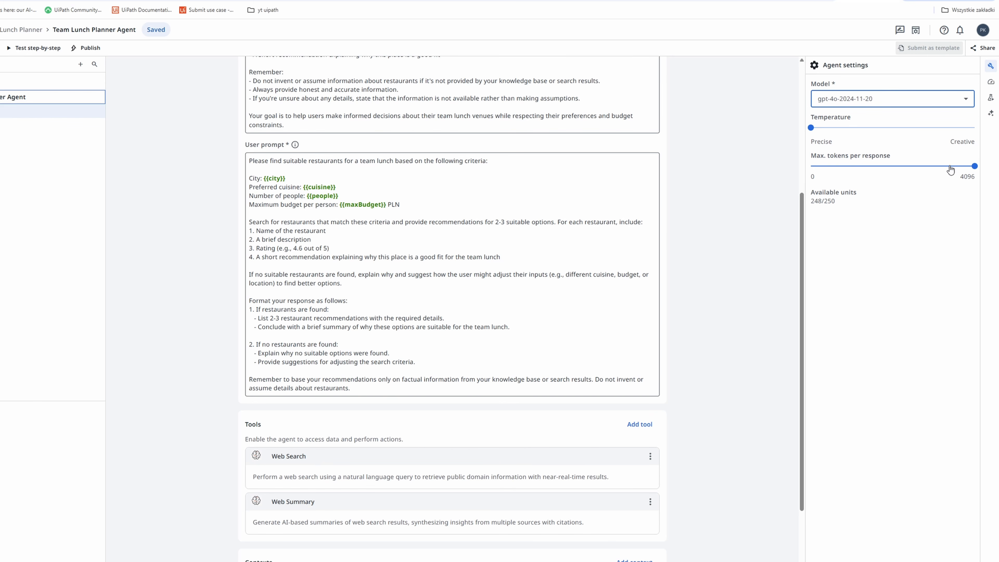
mouse_move(973, 167)
mouse_move(973, 167)
mouse_down()
mouse_move(781, 170)
mouse_move(989, 162)
mouse_up()
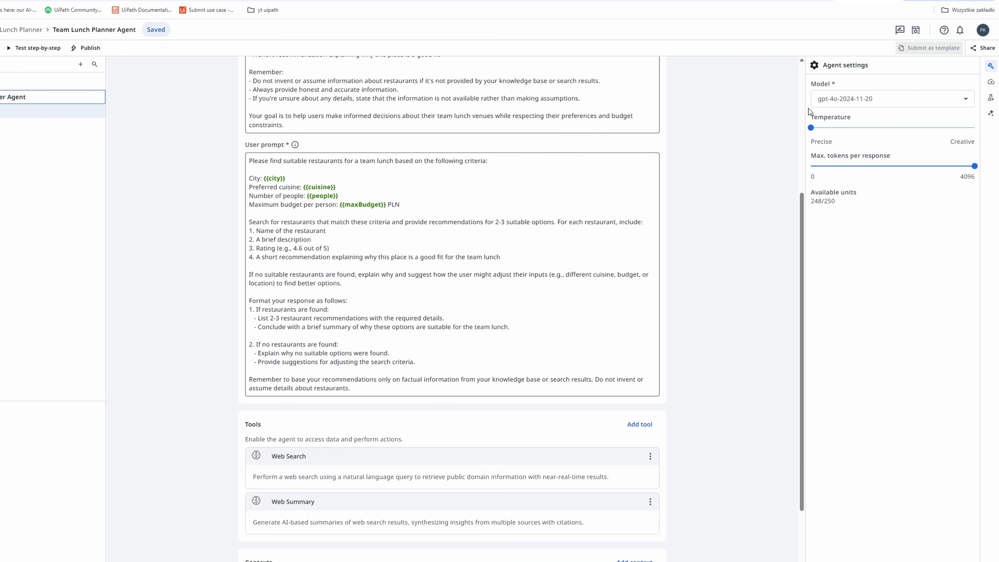
- Try the agent's temperature at 0.73 and 0.67, and return it to 0
drag(811, 128, 930, 126)
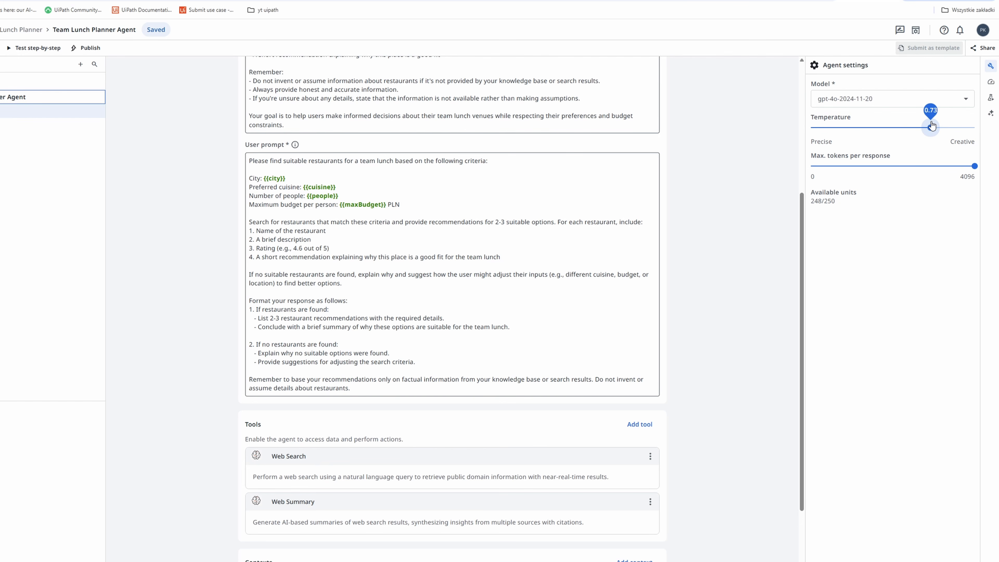
drag(931, 125, 811, 125)
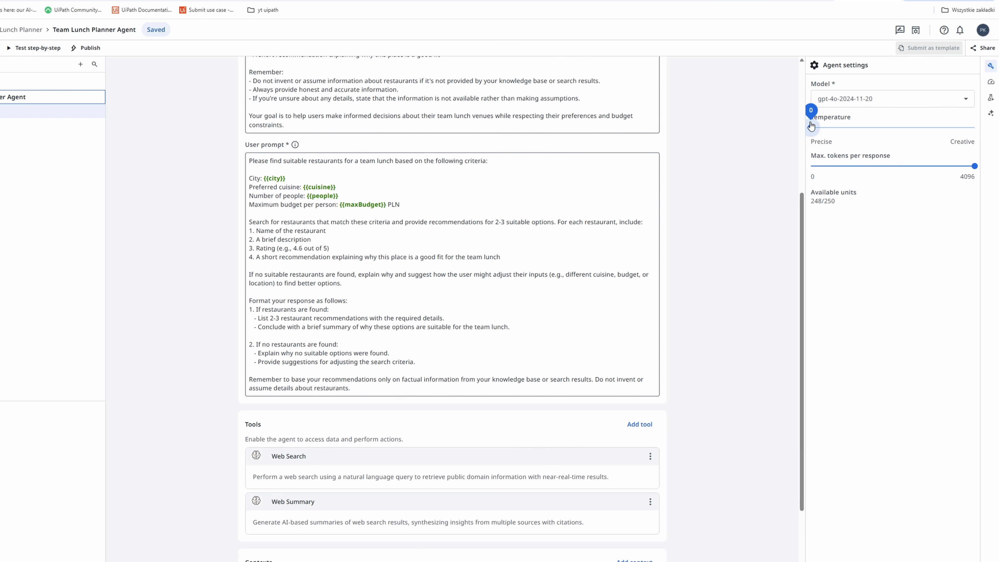
drag(811, 125, 922, 123)
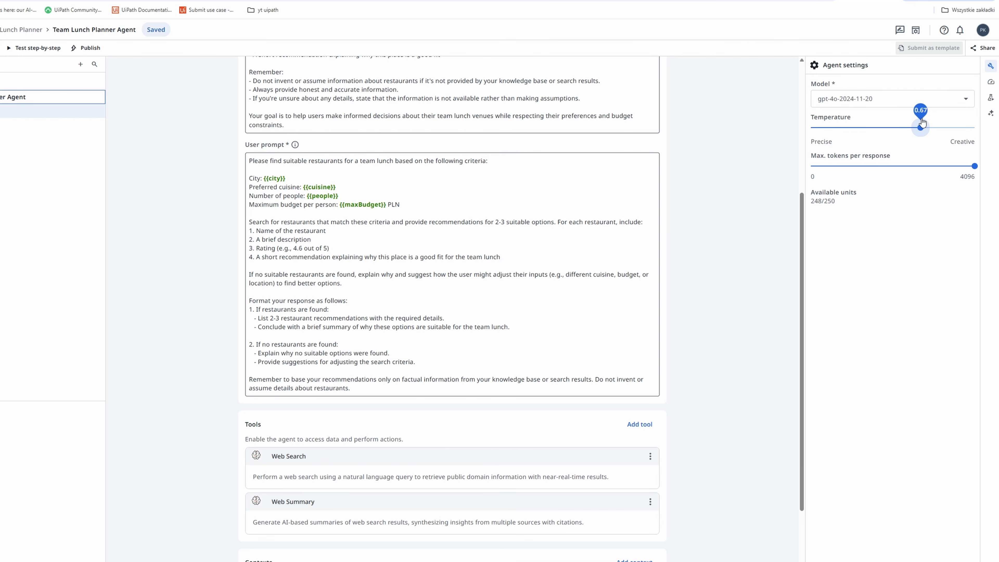
drag(922, 123, 806, 125)
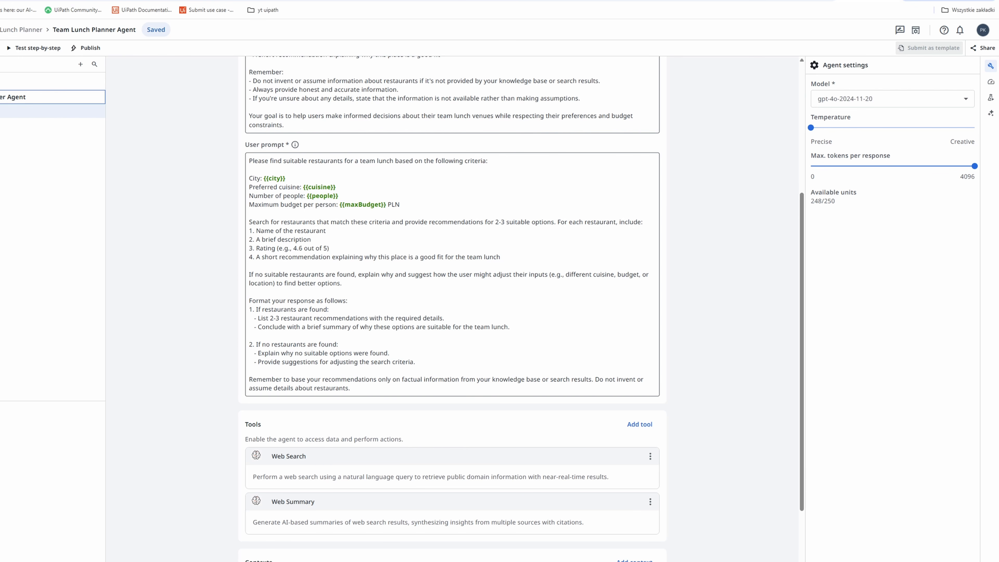
- Recalculate the agent's health score and examine the prompt analysis for completeness, consistency, chain of thought and demos
click(991, 83)
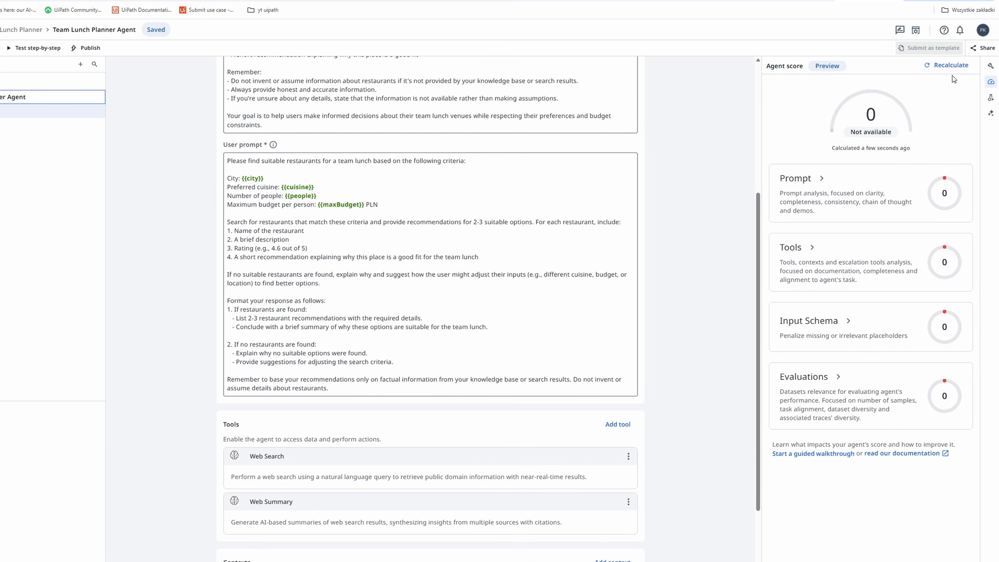
click(951, 67)
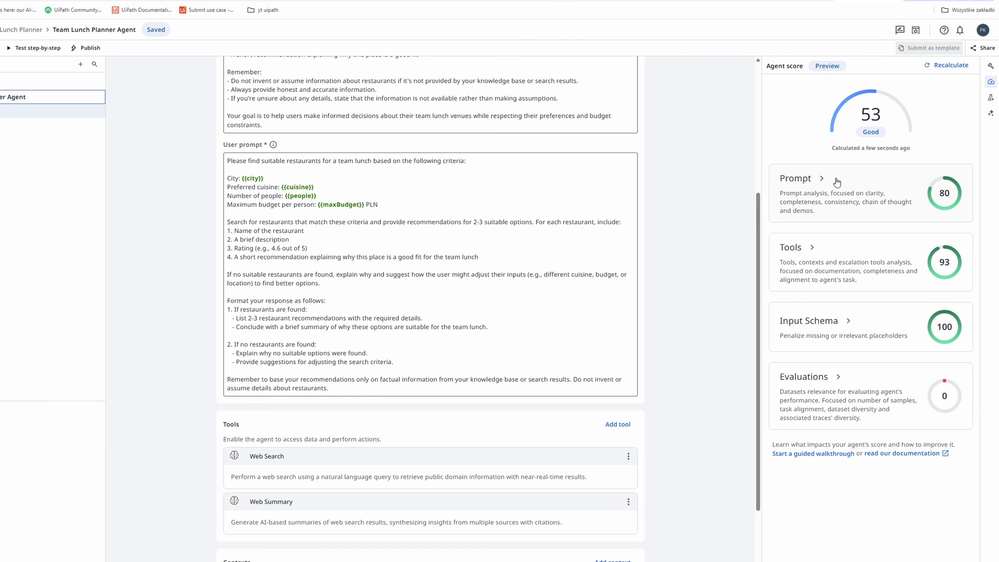
click(821, 179)
scroll(849, 266, down, 2)
scroll(849, 266, down, 3)
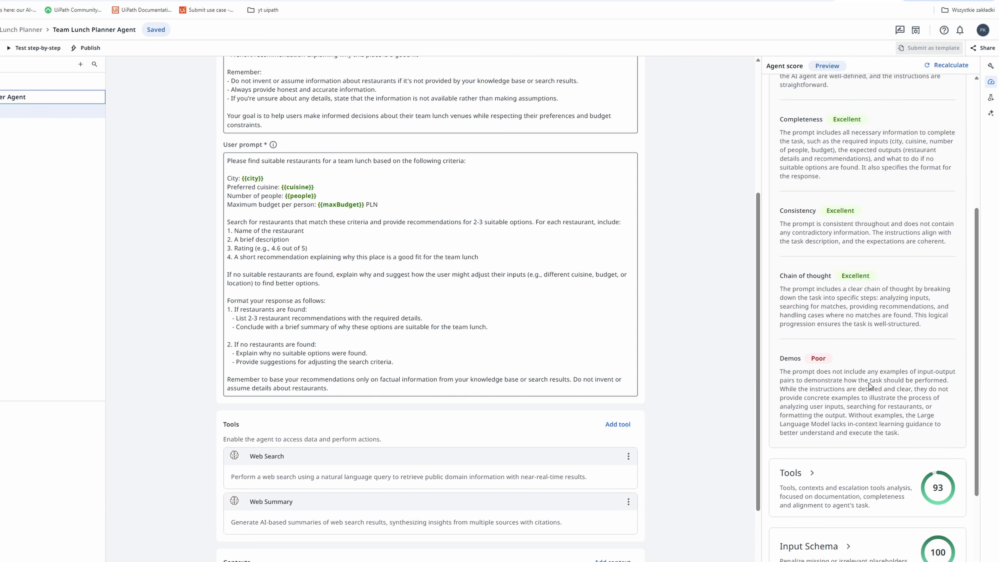
scroll(887, 379, up, 5)
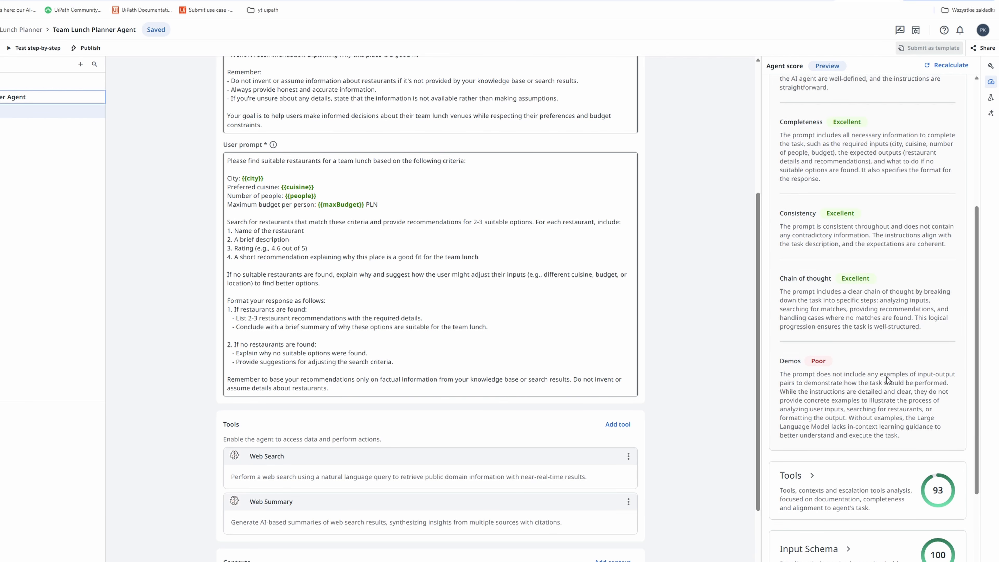
click(824, 179)
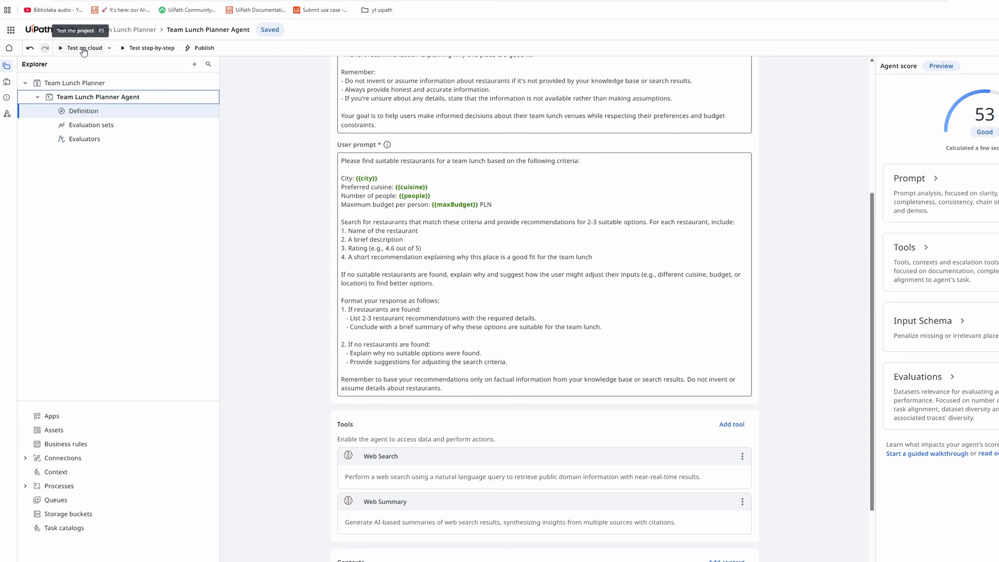
- Run a cloud test of the agent with city Szczecin, cuisine Asian, people 10 and maxBudget 200
click(83, 50)
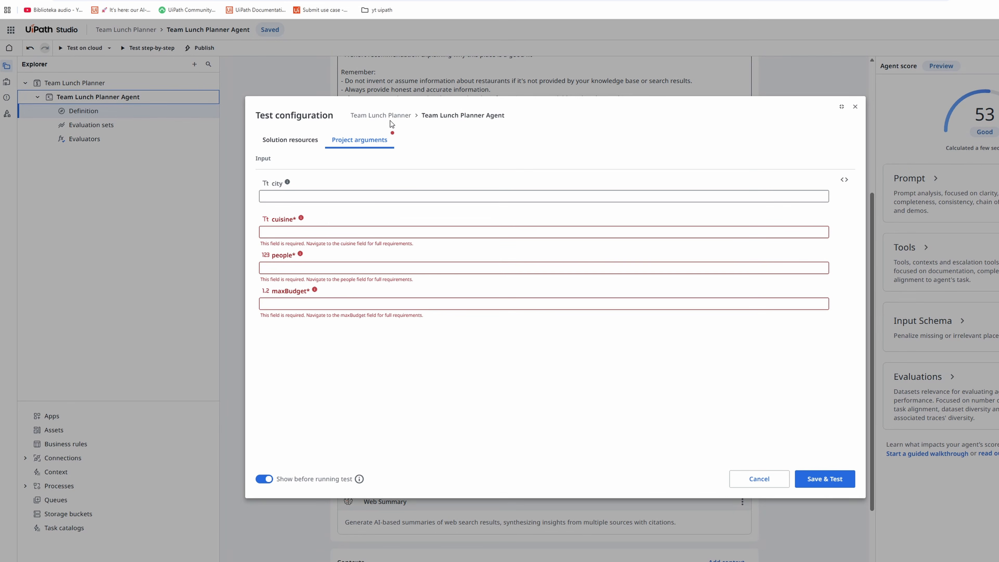
click(329, 196)
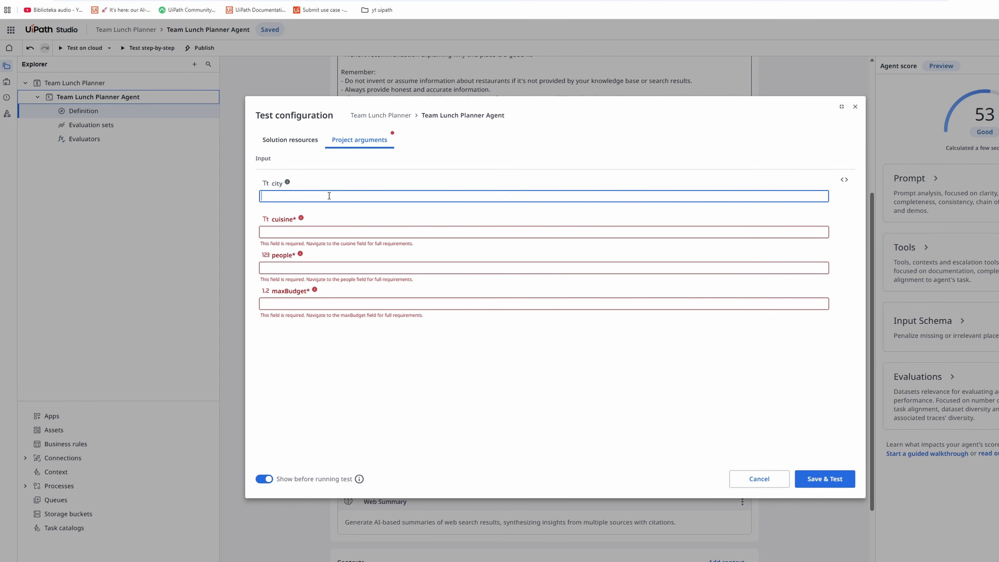
text(Szczecin)
key(Tab)
key(Tab)
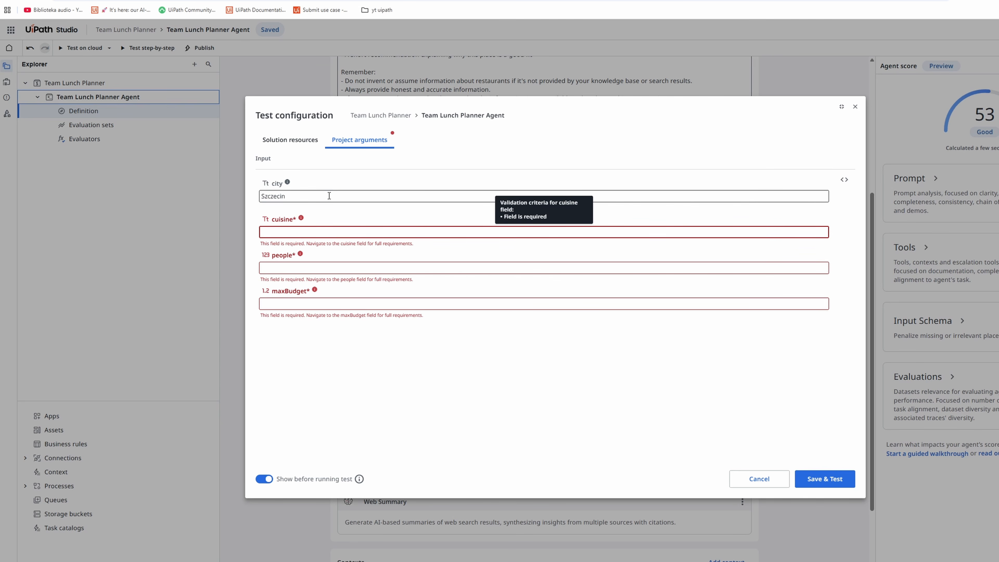
text(Asia)
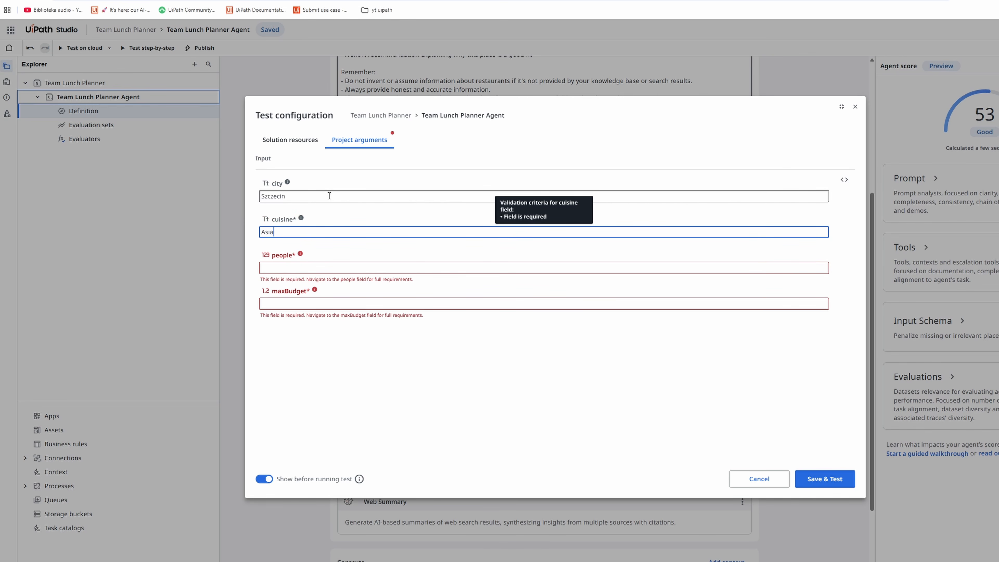
key(Tab)
key(Tab)
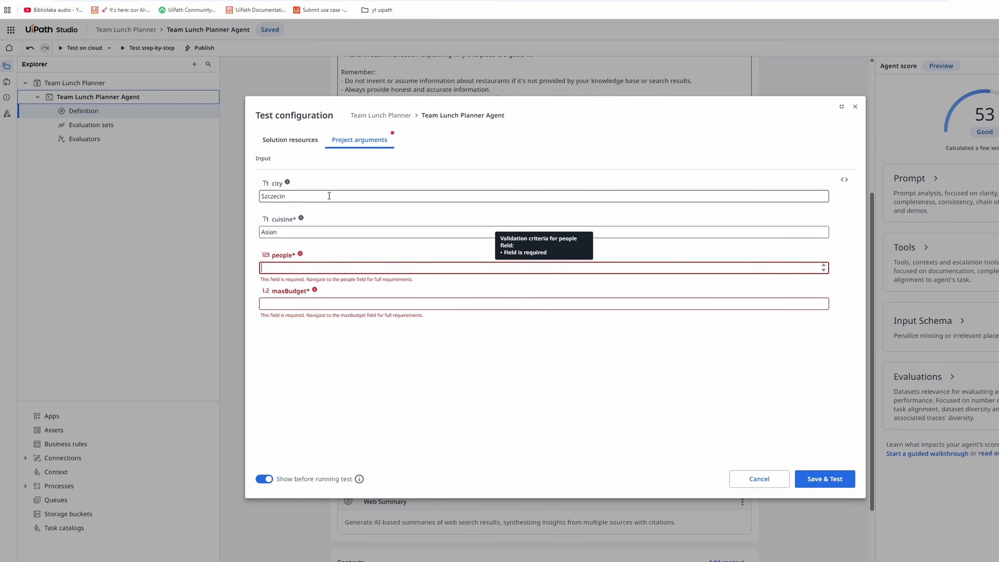
text(10)
key(Tab)
key(Tab)
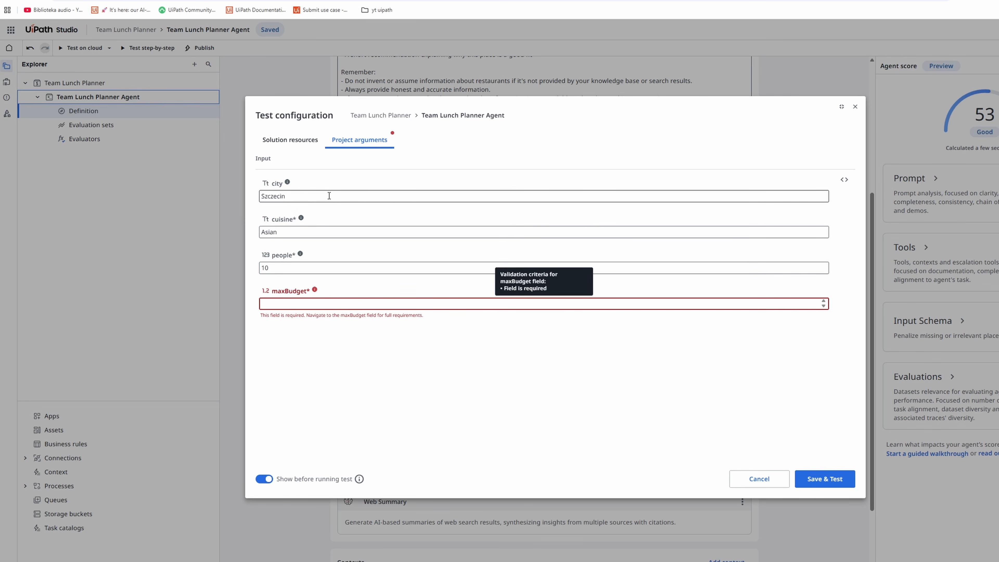
text(200)
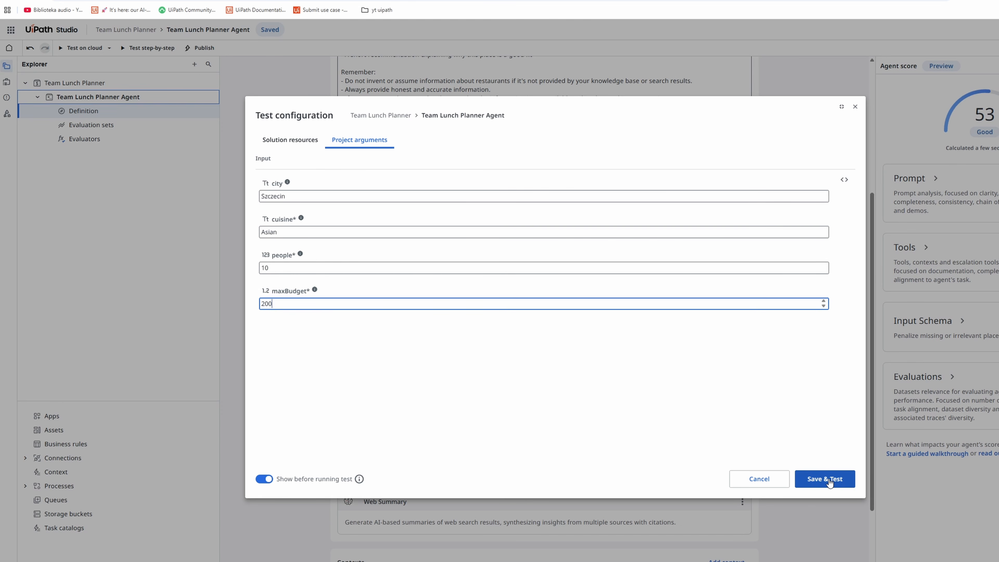
click(830, 483)
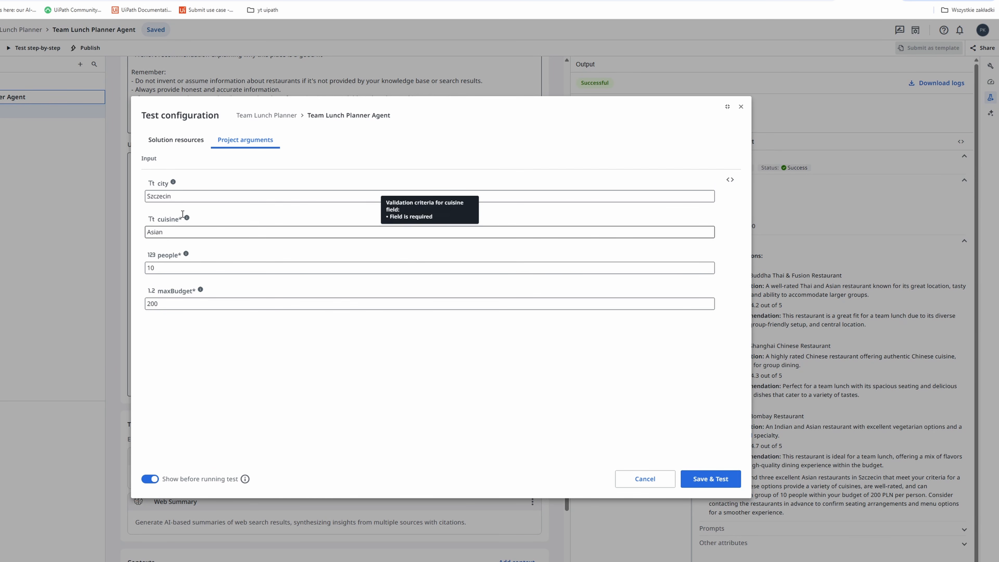
- Set maxBudget to 300 in the test configuration and run the cloud test again
double_click(168, 306)
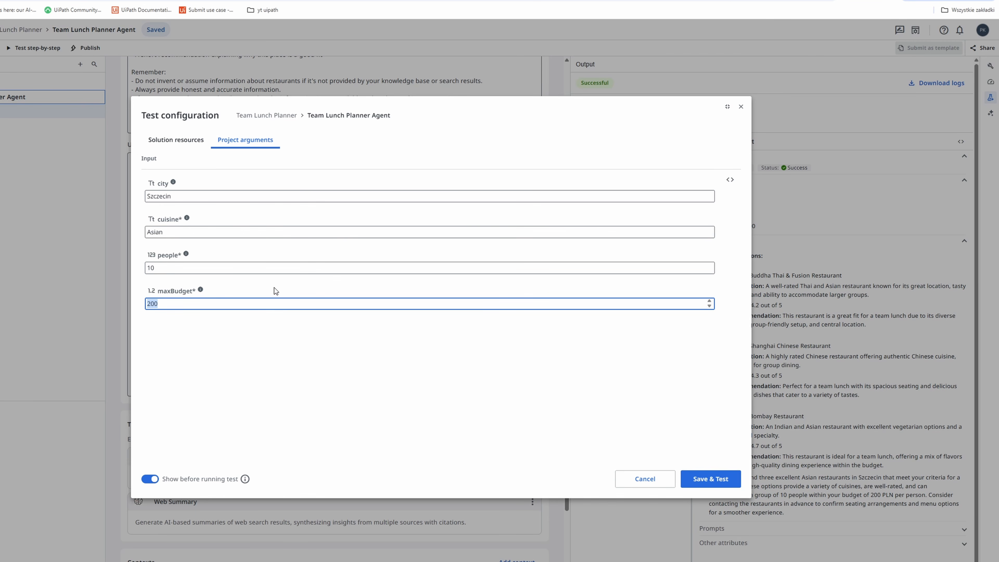
text(300)
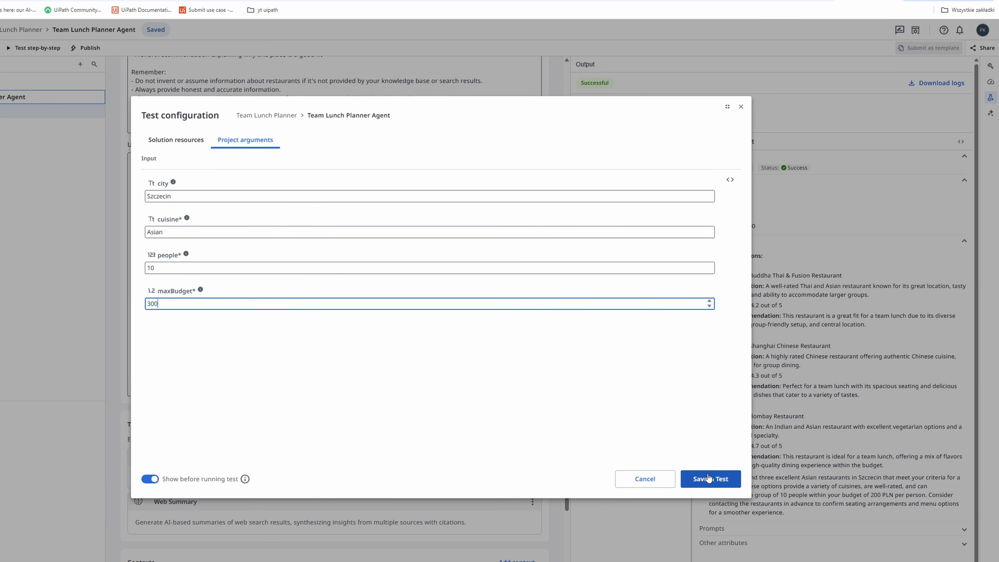
click(711, 479)
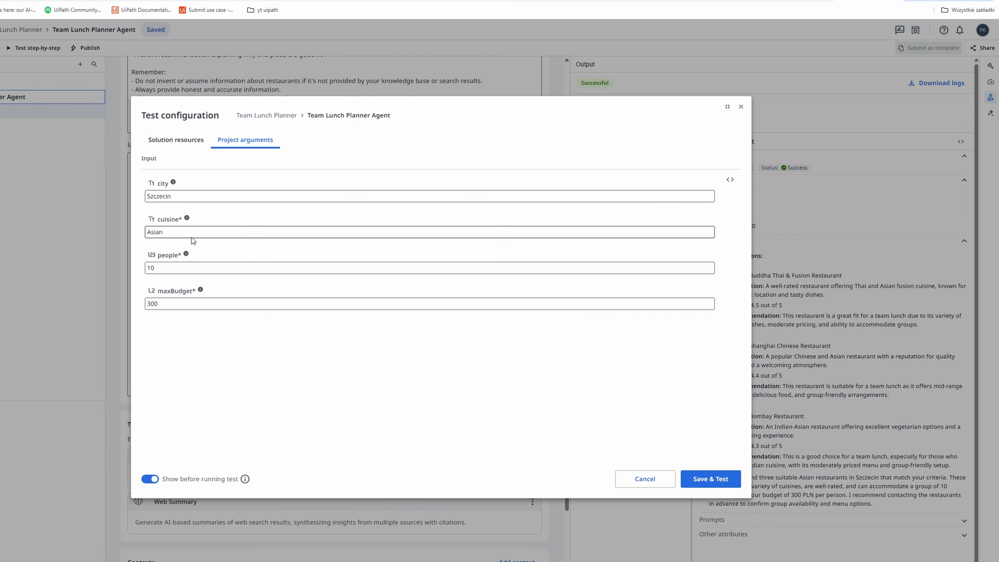
- Set the test cuisine to Italian and rerun the cloud test
drag(179, 232, 114, 224)
text(Italian)
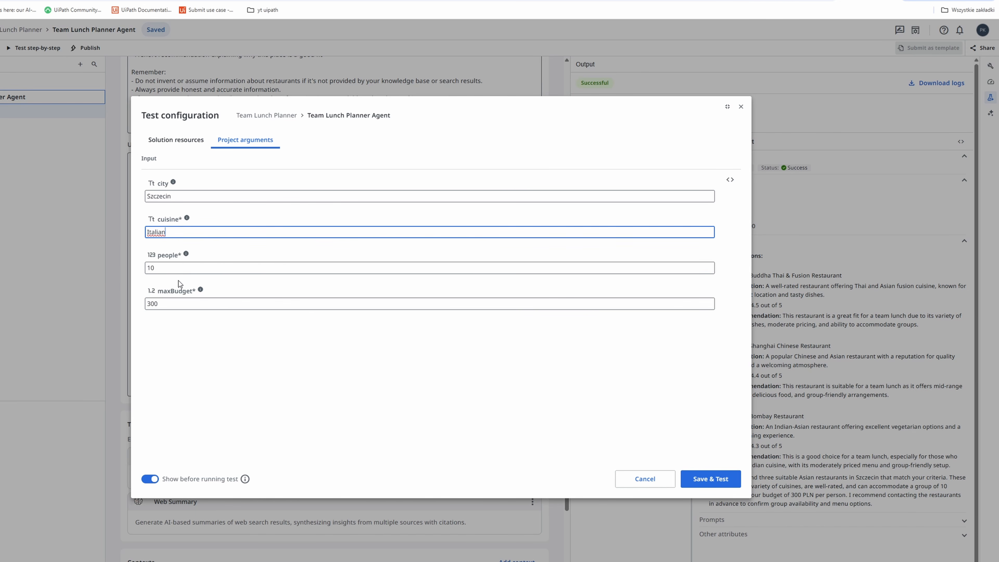
click(723, 481)
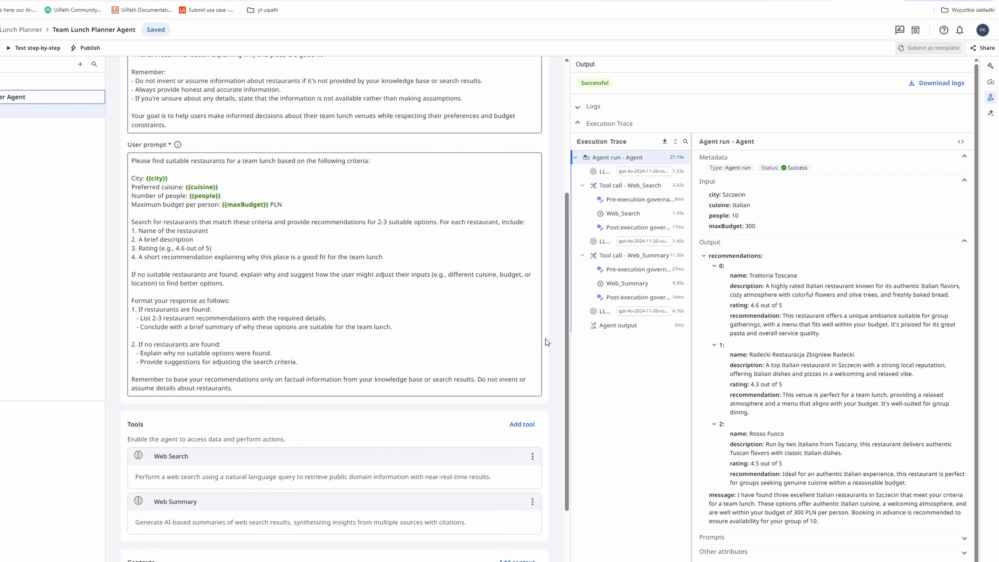
- Inspect the inputs and outputs of the two Asian-cuisine runs, and add all three test runs to the default evaluation set
scroll(547, 343, up, 5)
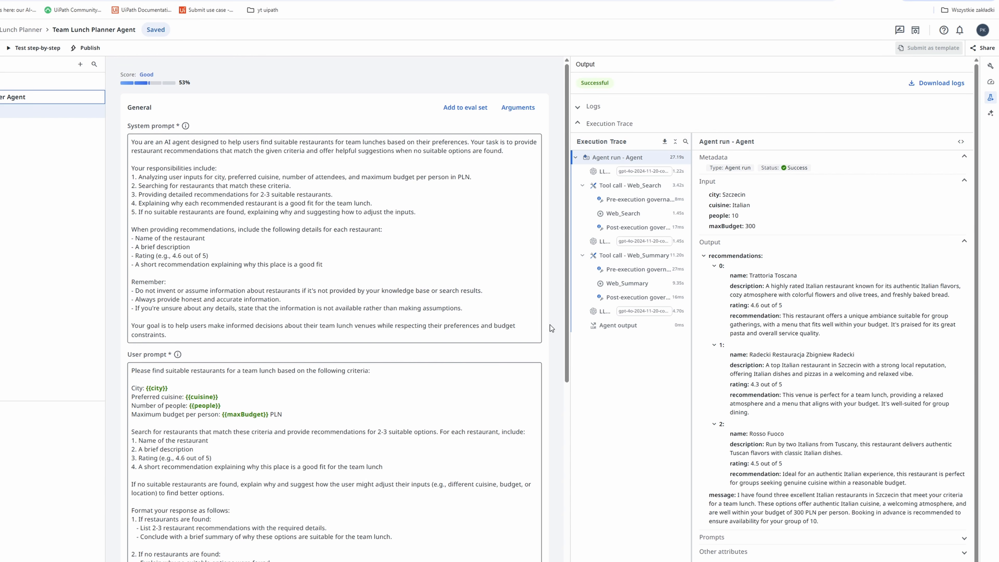
click(459, 114)
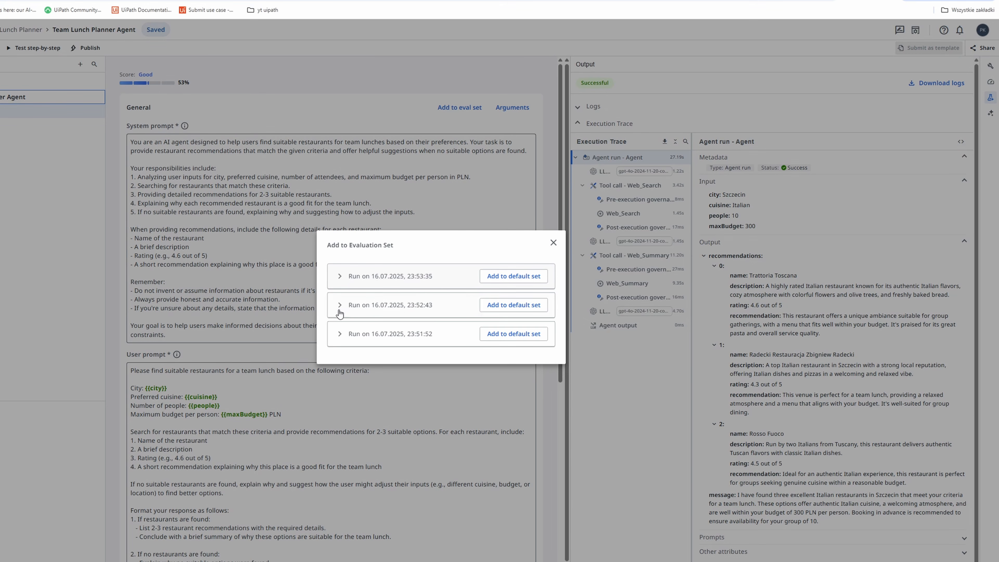
click(339, 334)
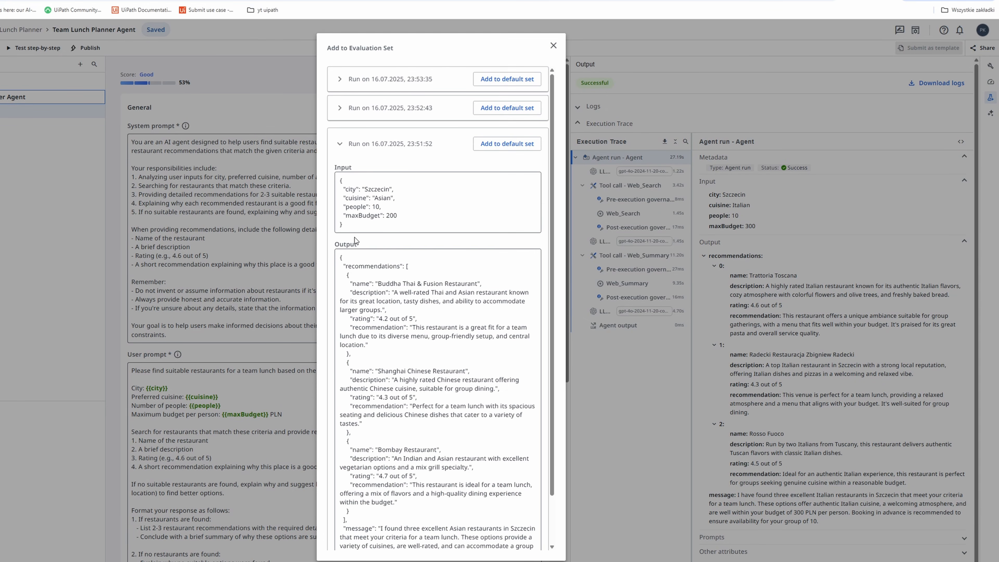
click(341, 111)
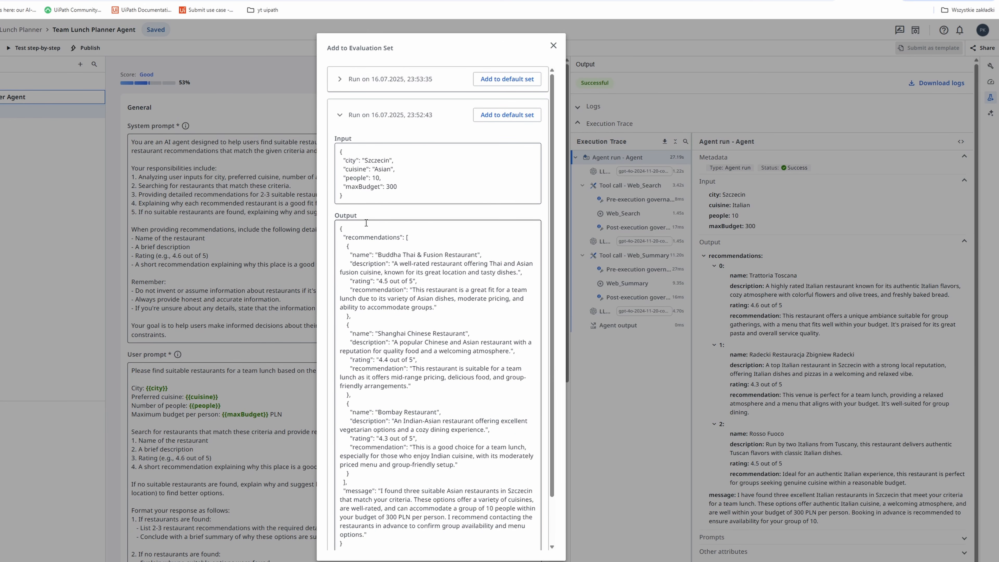
scroll(433, 395, down, 2)
click(345, 525)
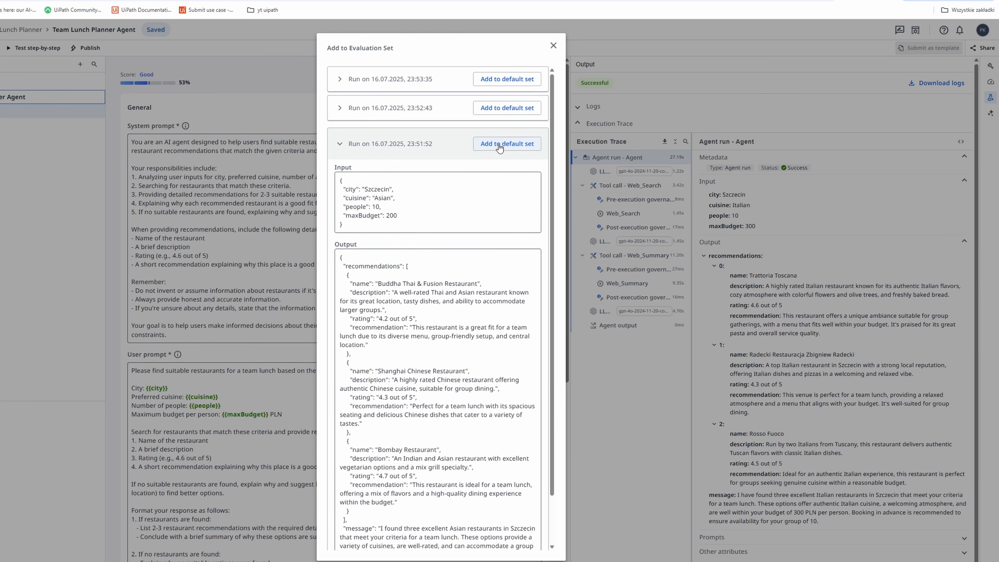
click(498, 147)
click(506, 110)
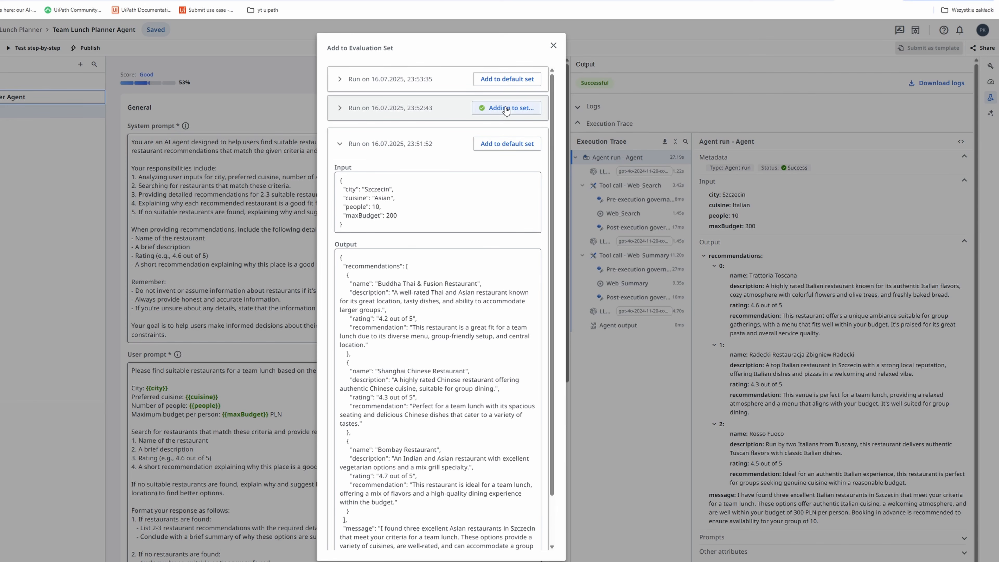
click(511, 78)
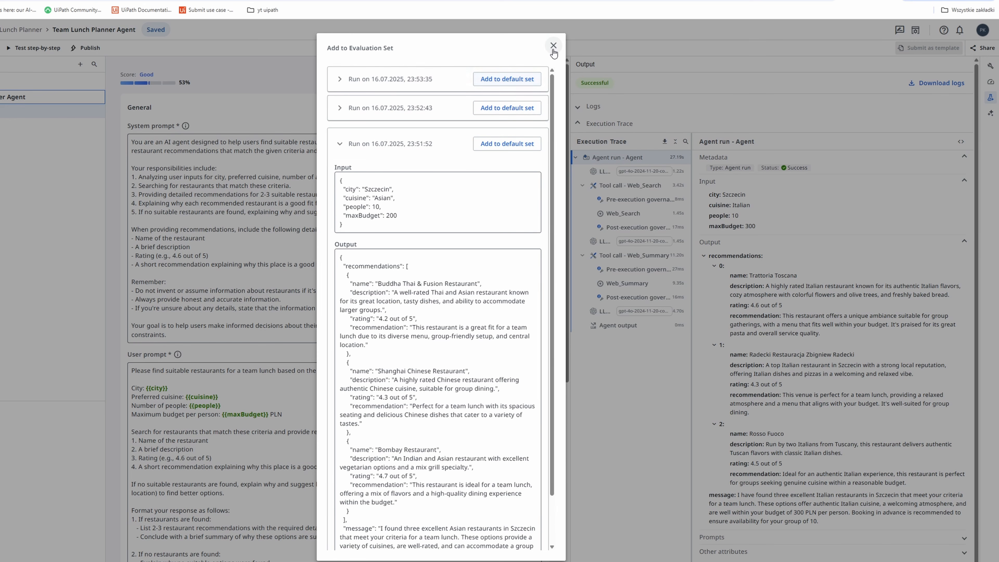
click(552, 51)
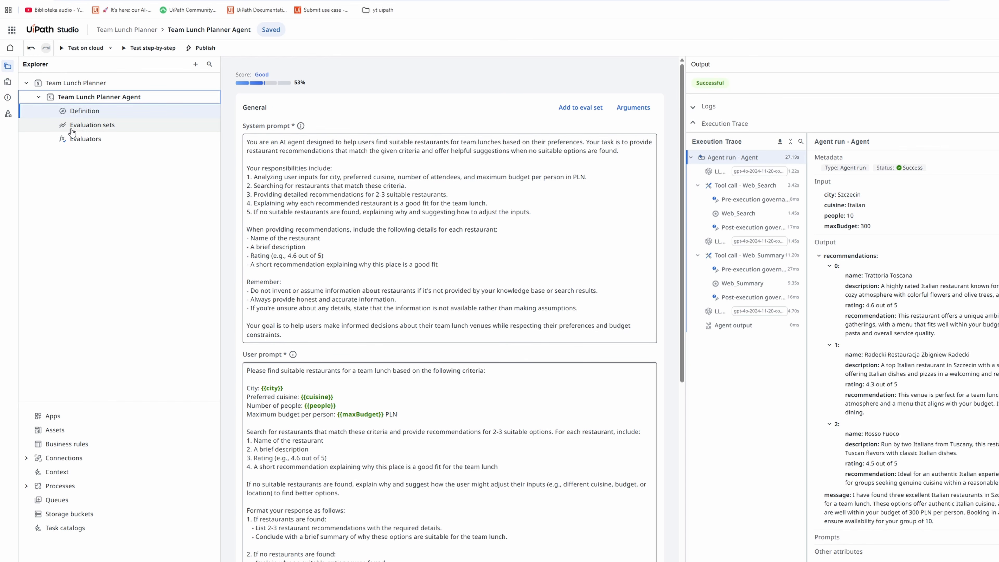
- Run the Default Evaluation Set and examine the Default Evaluator's results for the individual runs
click(98, 130)
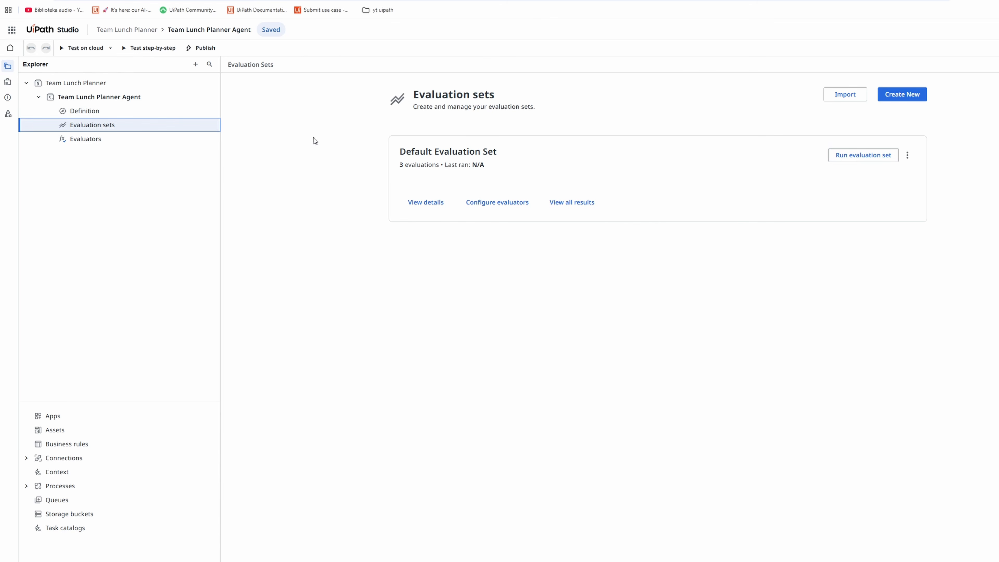
click(871, 162)
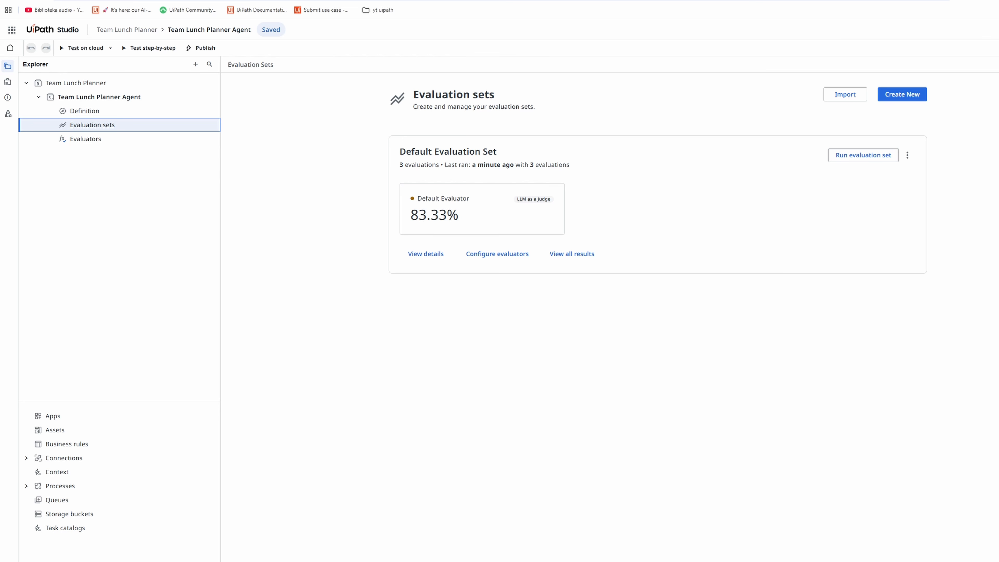
click(495, 208)
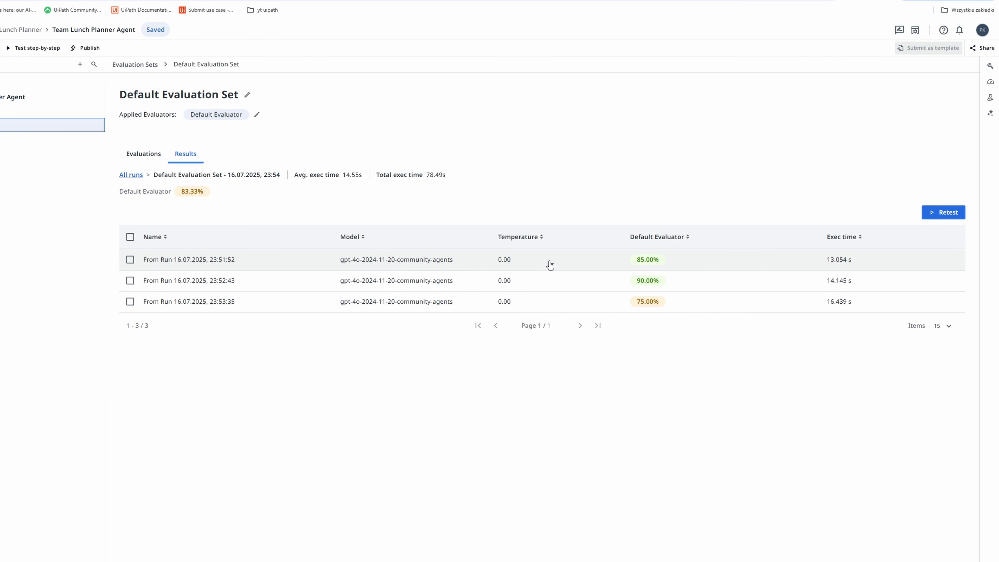
click(276, 304)
scroll(891, 284, down, 10)
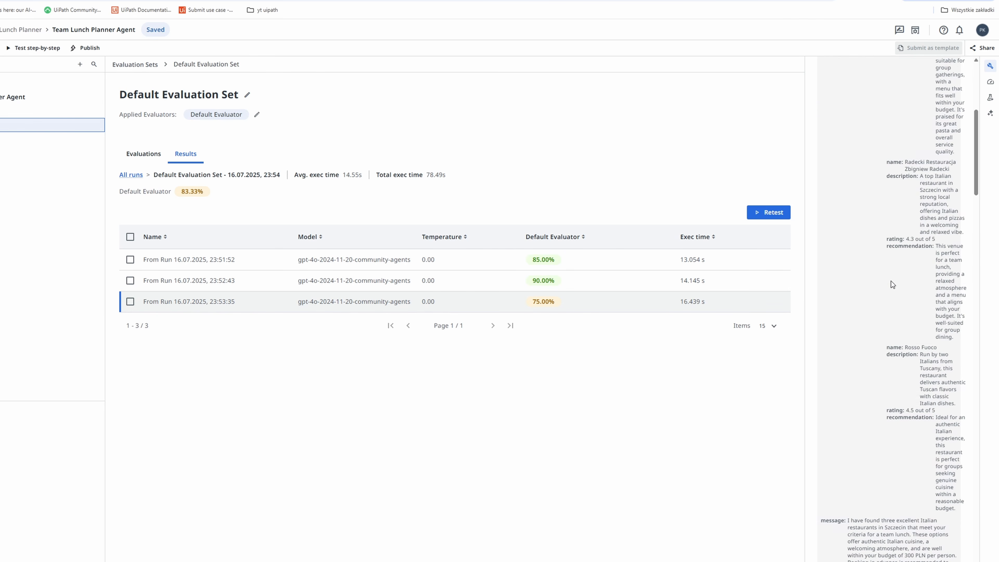
scroll(892, 284, up, 10)
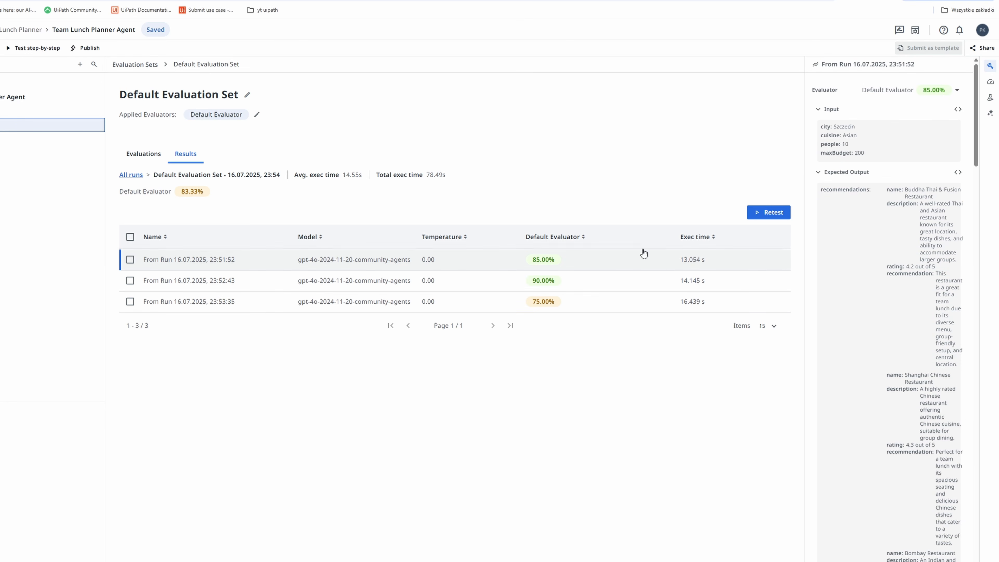
- Recalculate the agent score and examine the Evaluations breakdown for dataset length and user schema match
click(990, 82)
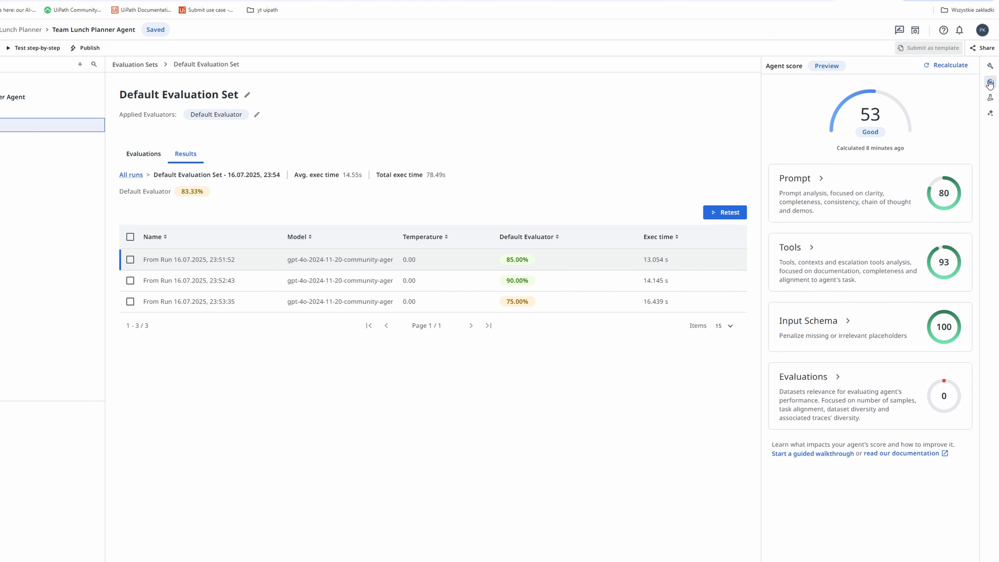
click(949, 69)
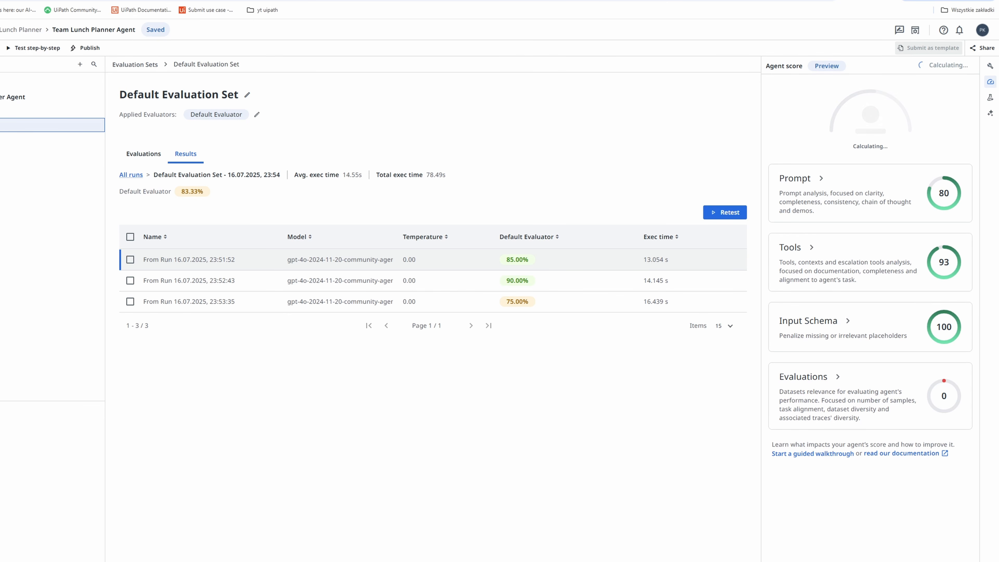
mouse_move(843, 84)
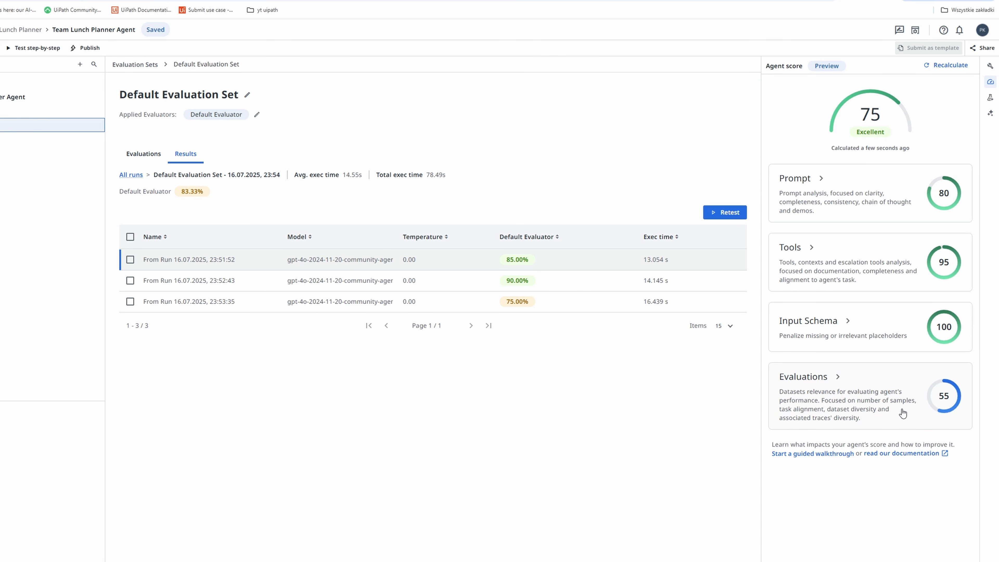
click(837, 377)
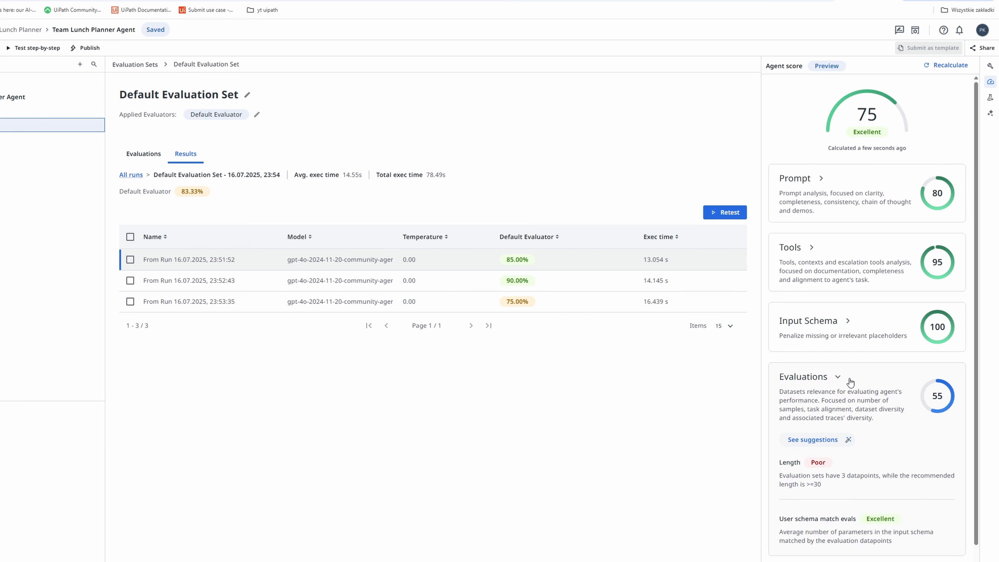
scroll(851, 383, down, 1)
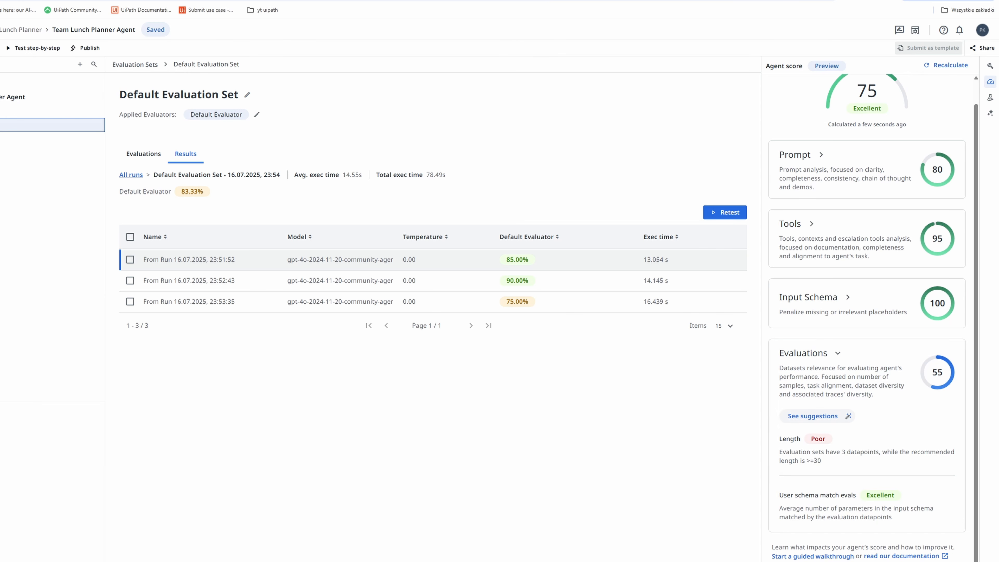
click(841, 358)
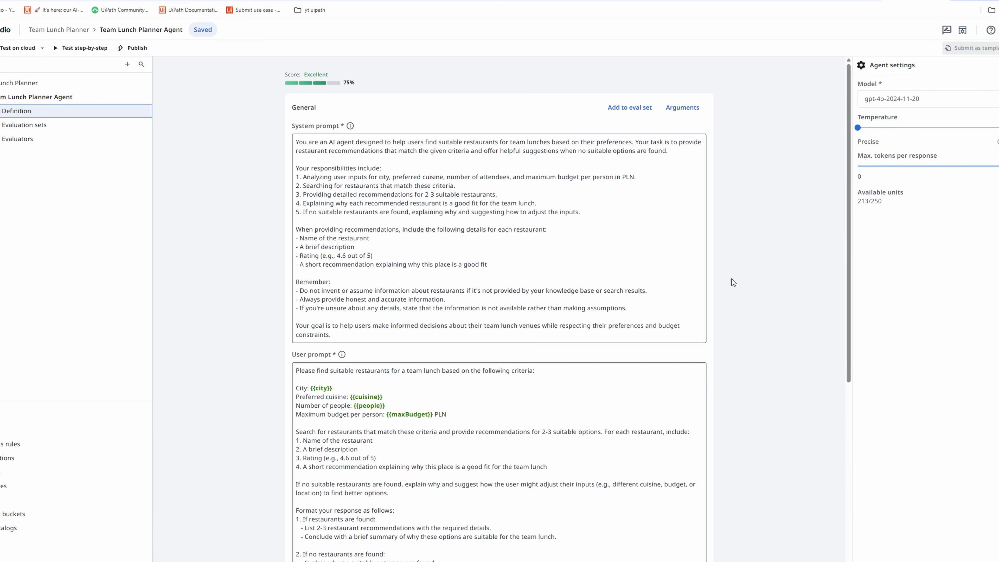
scroll(732, 282, down, 7)
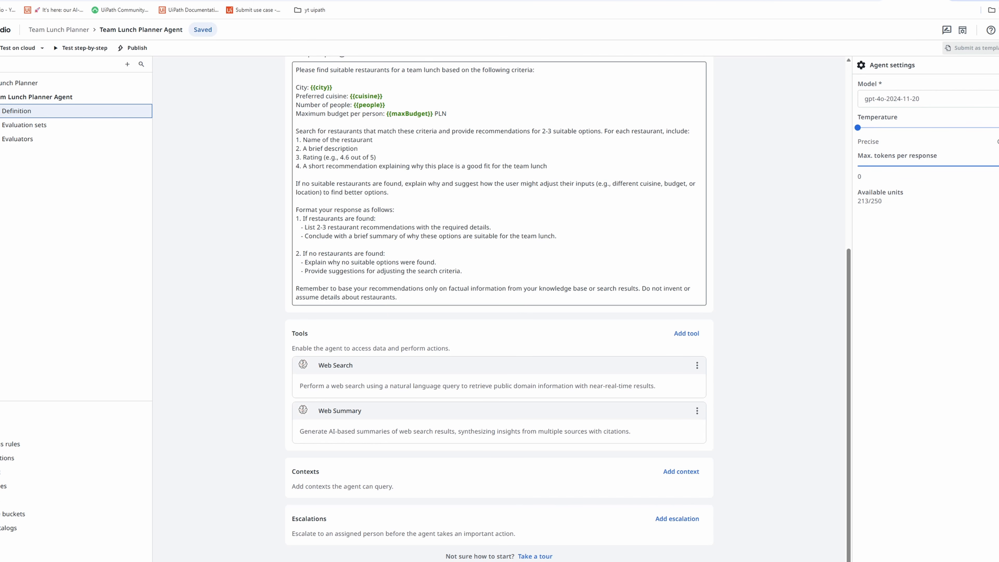